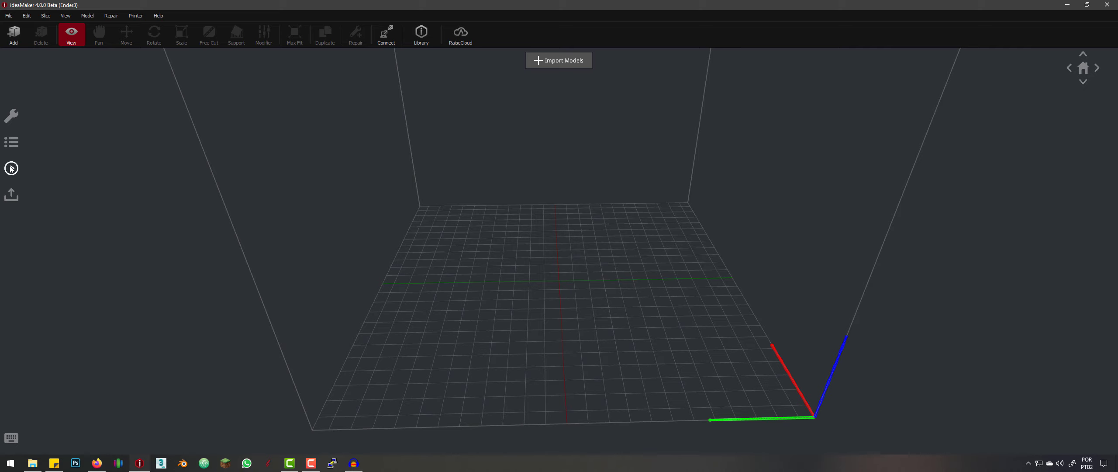
Review the Solid Fill settings of the PLA Ender3 template and save the template.
click(12, 168)
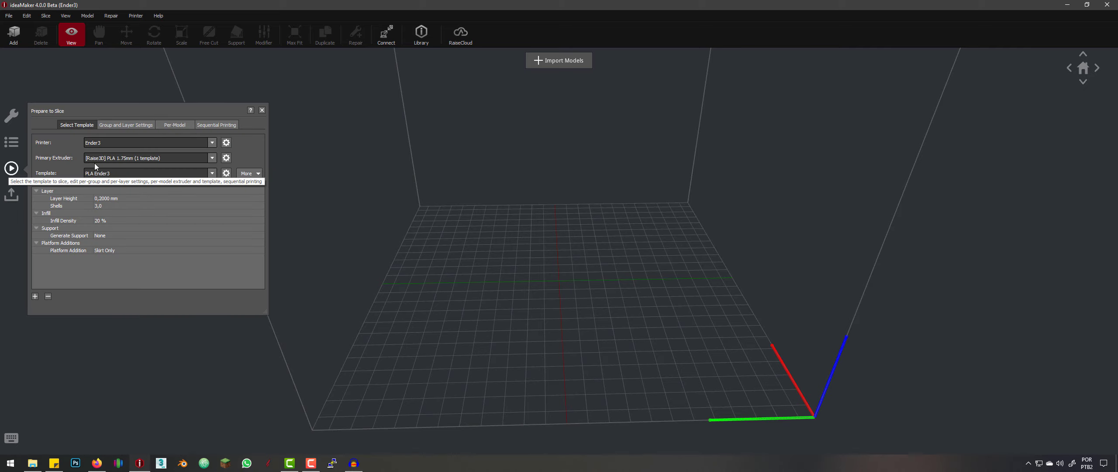
click(226, 173)
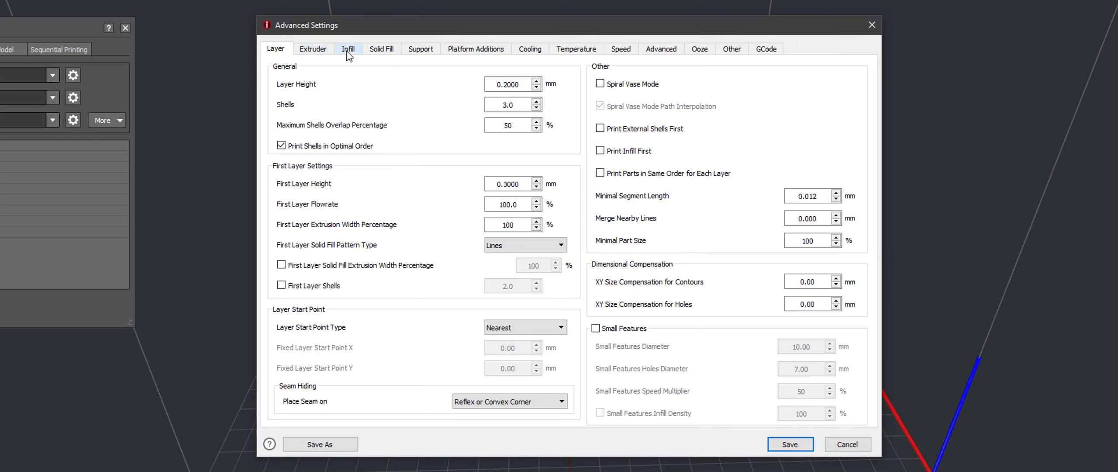
click(380, 51)
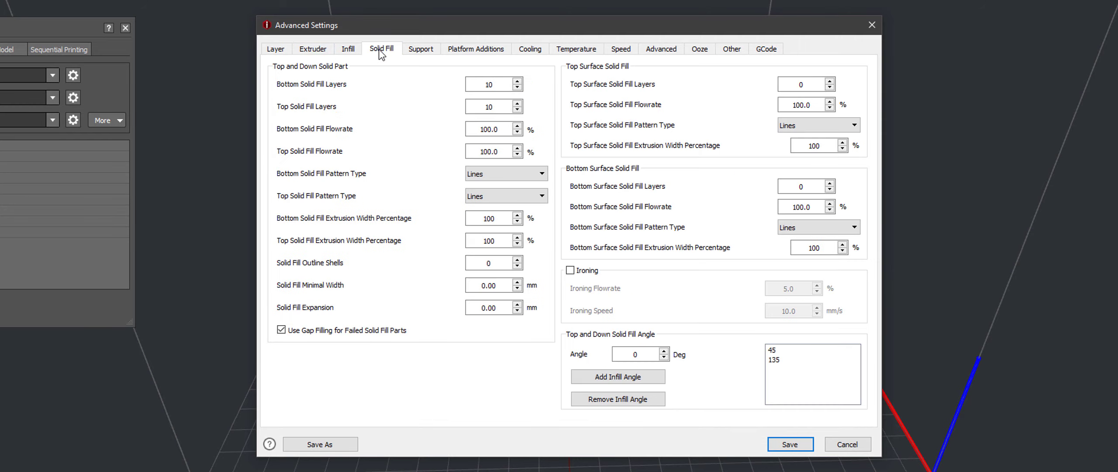
mouse_move(435, 135)
mouse_move(418, 151)
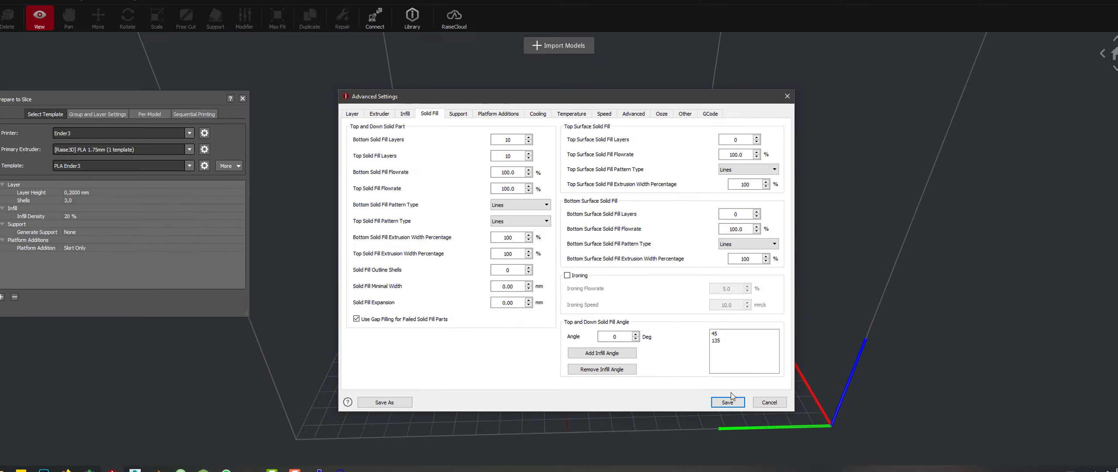
click(730, 399)
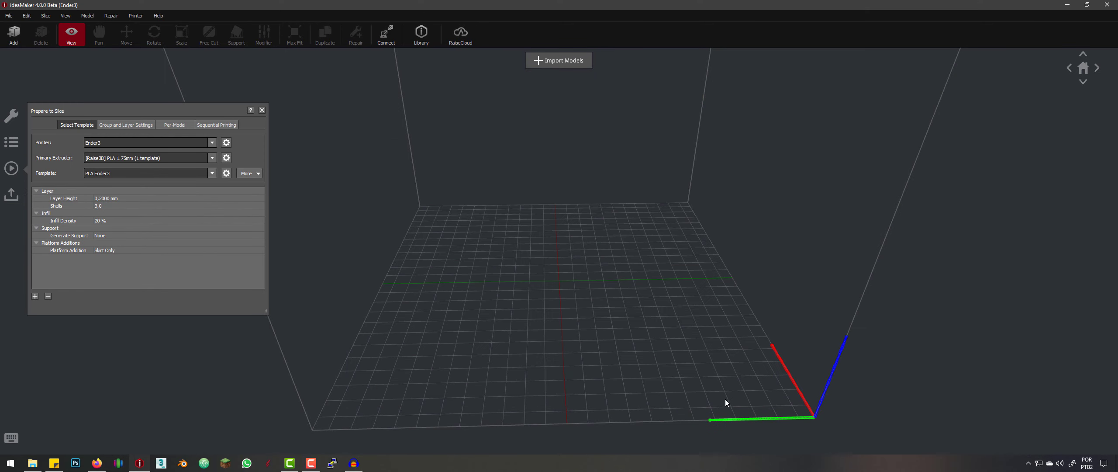
Load the cube20mls model onto the build plate and scale it uniformly to 50 mm (250%).
click(32, 463)
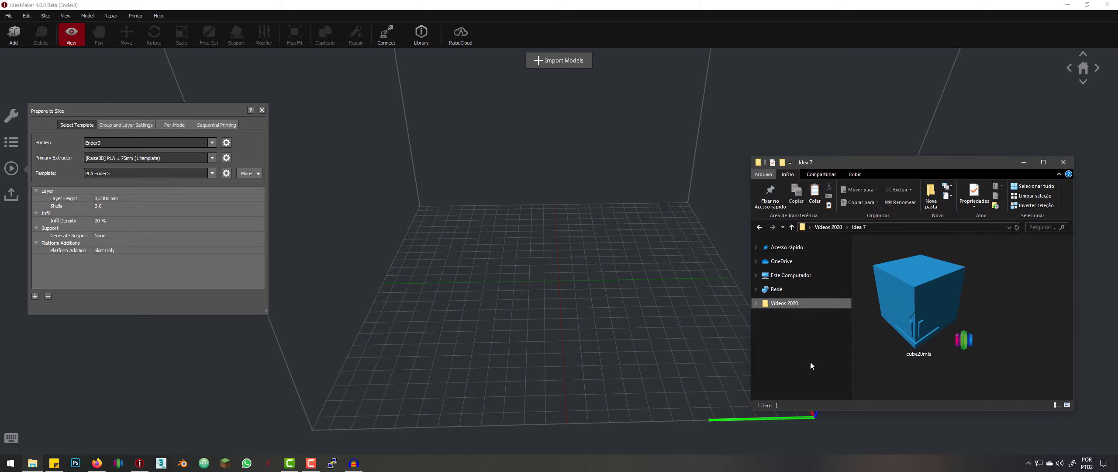
drag(918, 321, 546, 311)
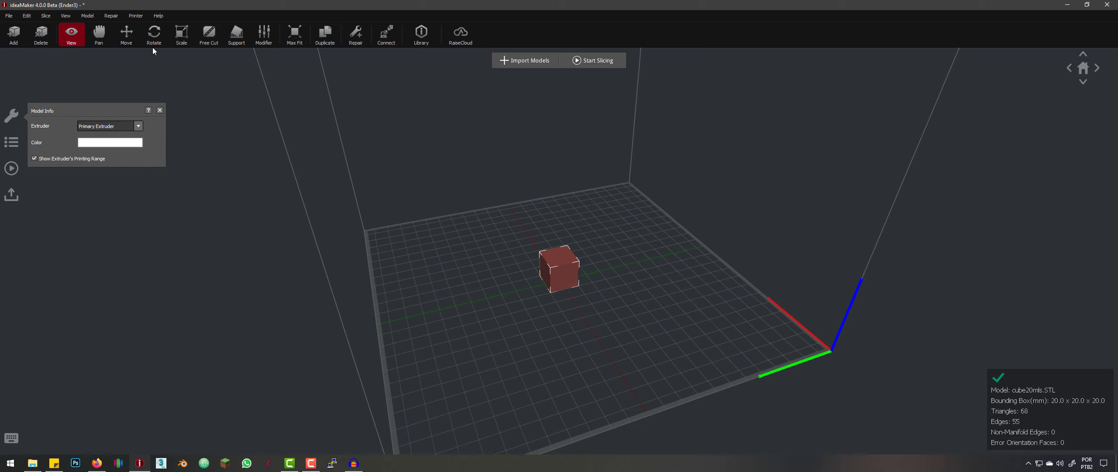
click(180, 37)
drag(373, 241, 589, 278)
scroll(586, 270, up, 8)
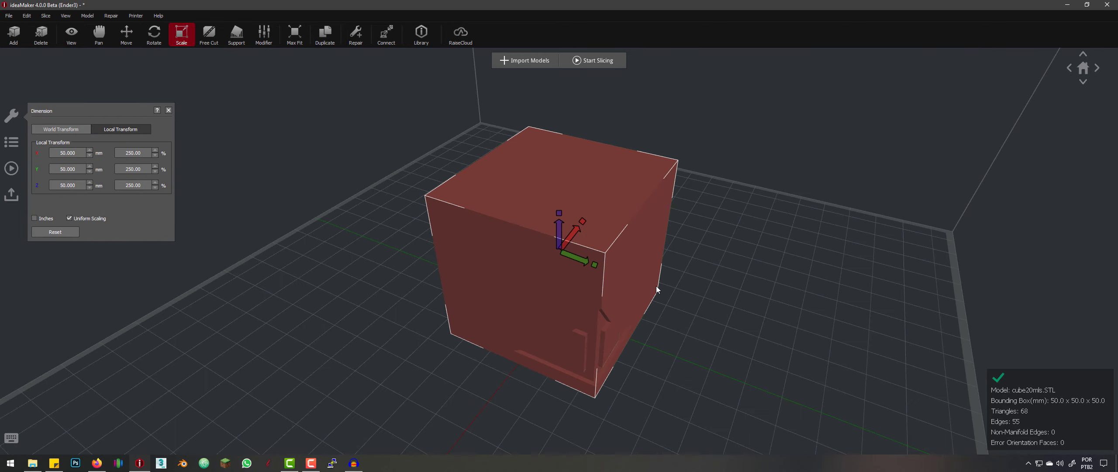
drag(693, 311, 654, 295)
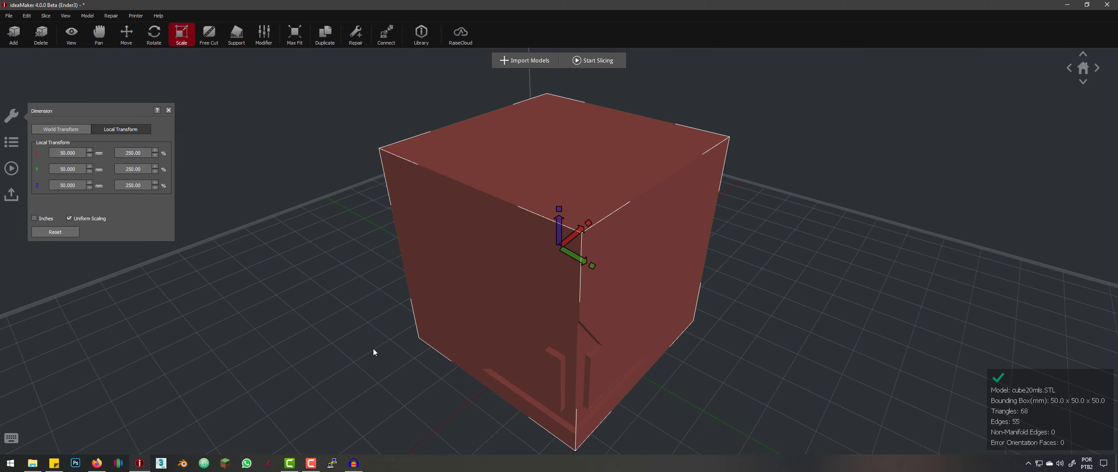
drag(375, 347, 427, 331)
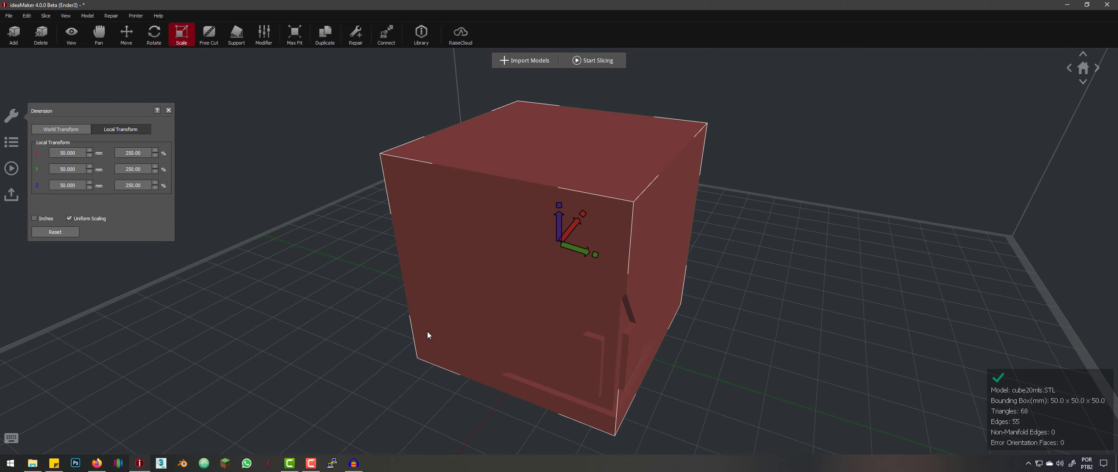
Slice the cube with the PLA Ender3 template and examine its top solid fill in the slice preview.
click(591, 63)
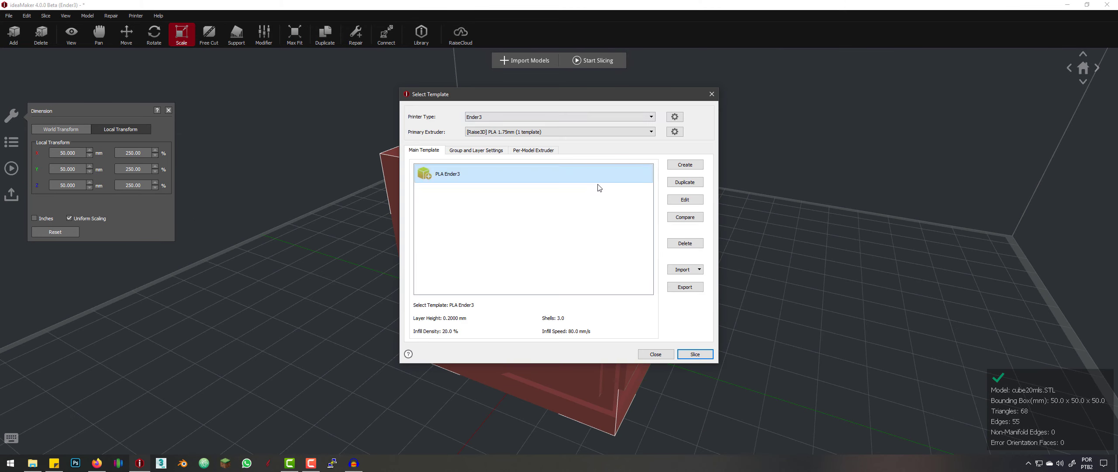
click(695, 354)
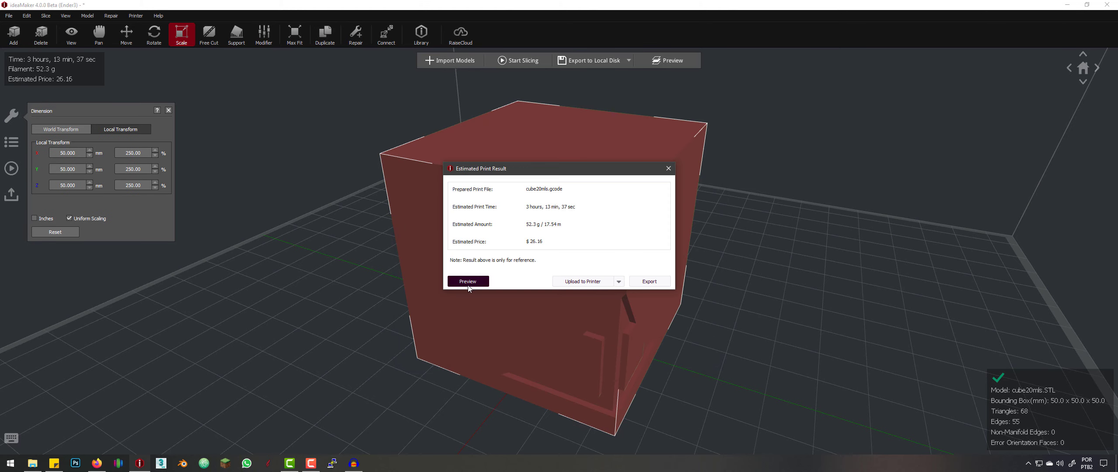
click(467, 282)
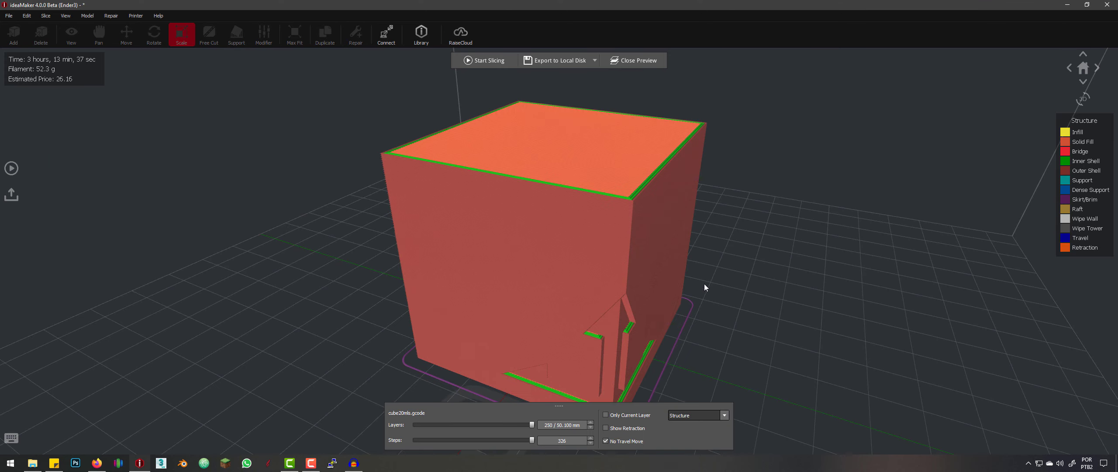
drag(703, 288, 705, 333)
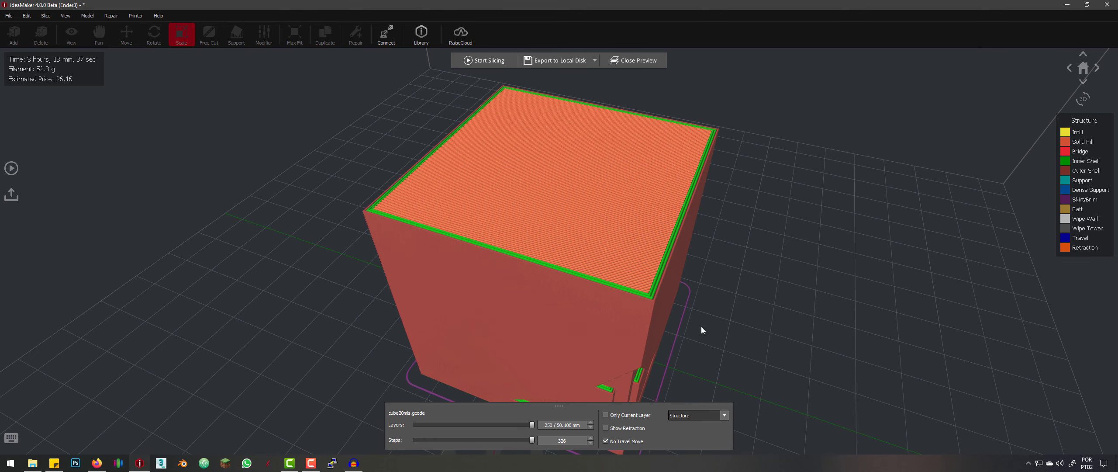
drag(595, 230, 599, 253)
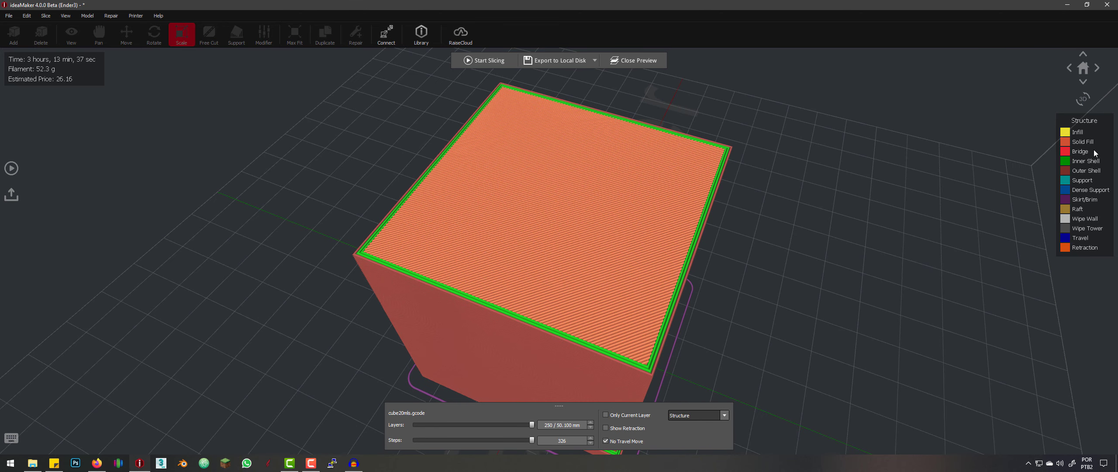
drag(740, 253, 745, 338)
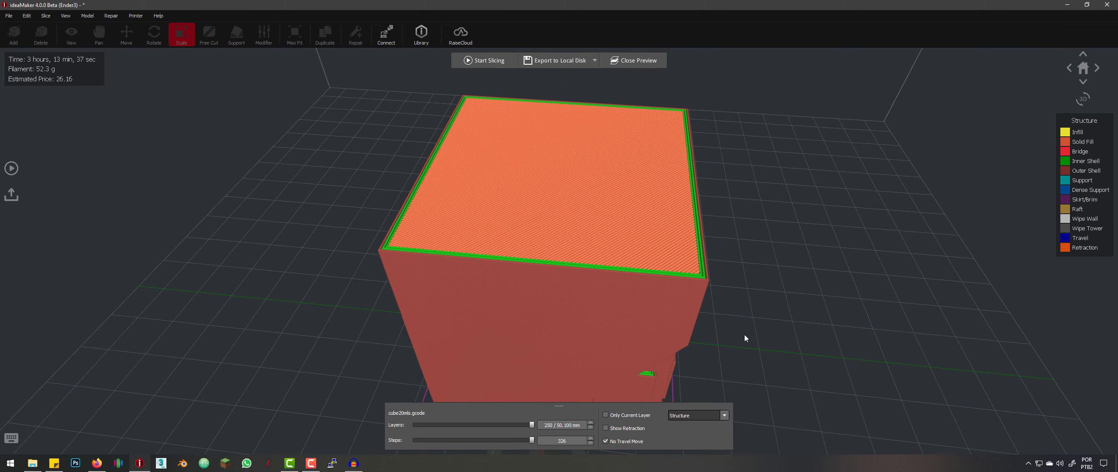
drag(672, 351, 553, 341)
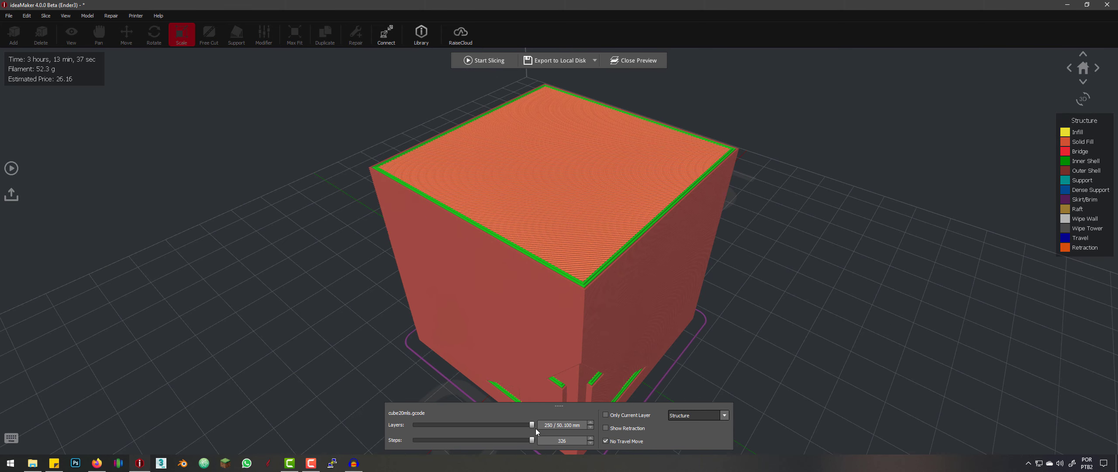
Step through the preview's bottom layers from 0 up to 11 and back to 10 to compare solid fill with infill.
drag(532, 426, 415, 440)
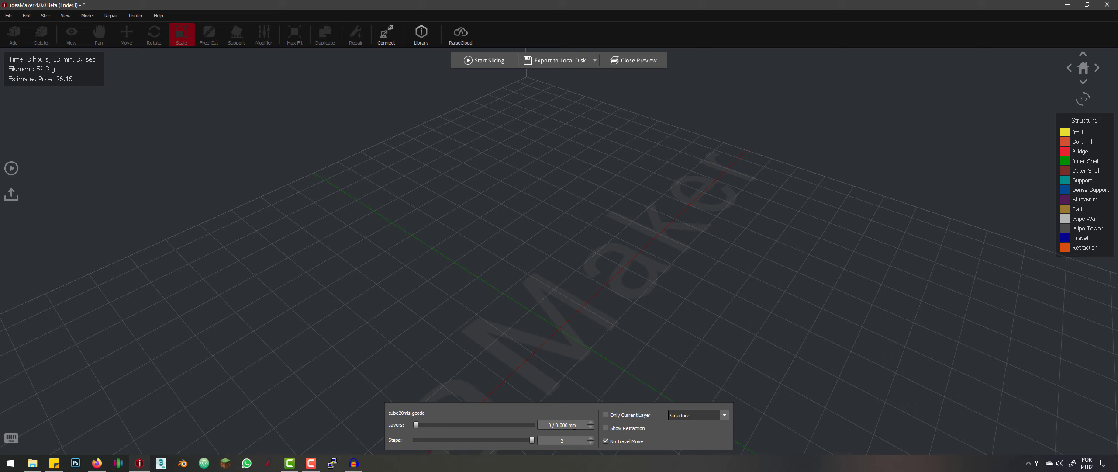
scroll(575, 425, up, 4)
scroll(575, 425, up, 3)
scroll(575, 425, up, 4)
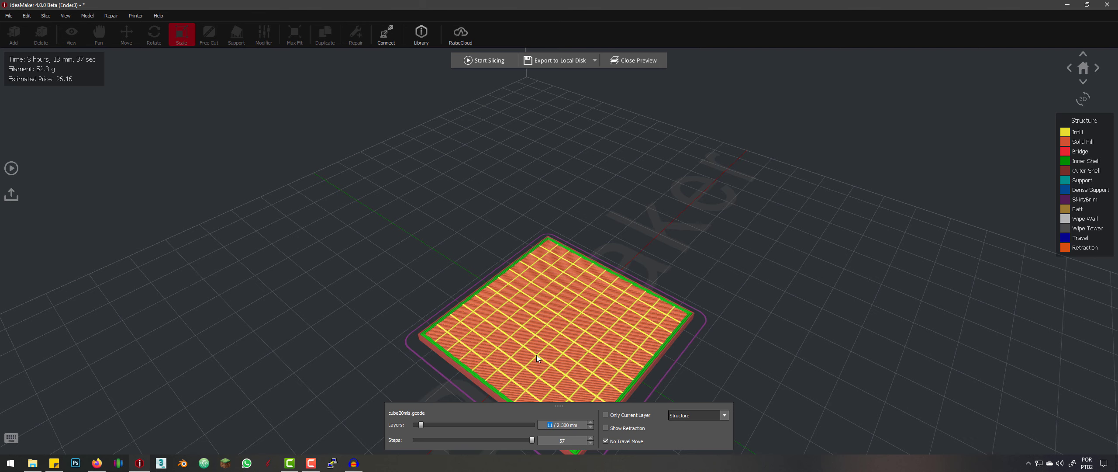
scroll(573, 424, down, 1)
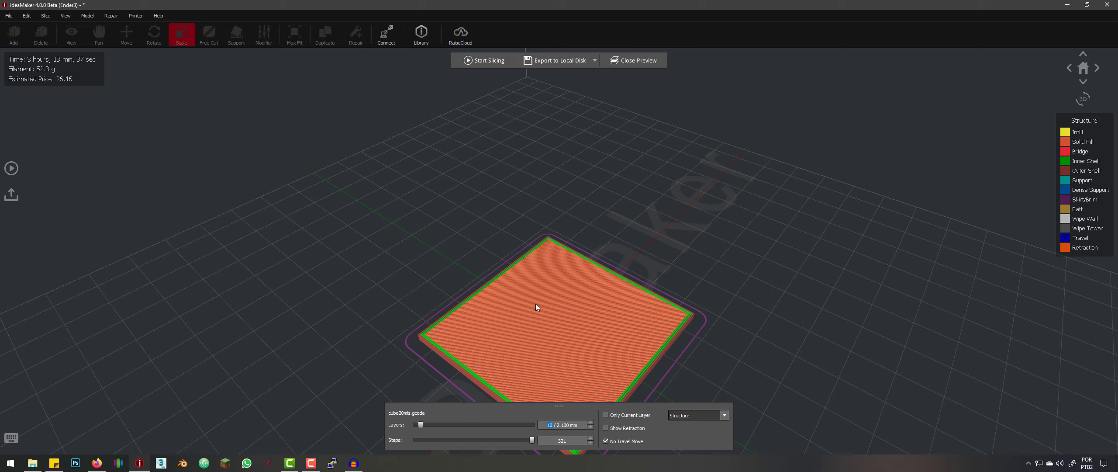
Set both Bottom and Top Solid Fill Layers to 5 in the PLA Ender3 template, save it and re-slice the cube.
click(19, 172)
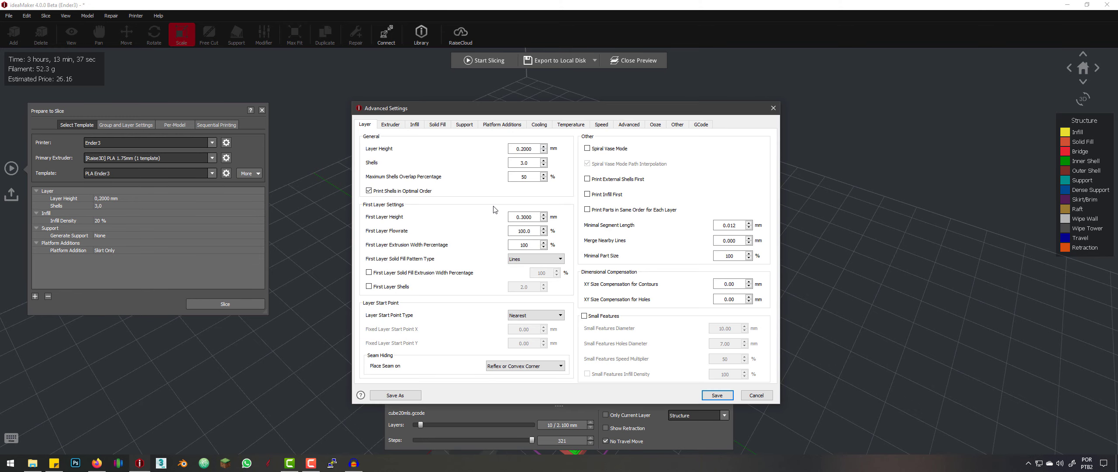
click(415, 125)
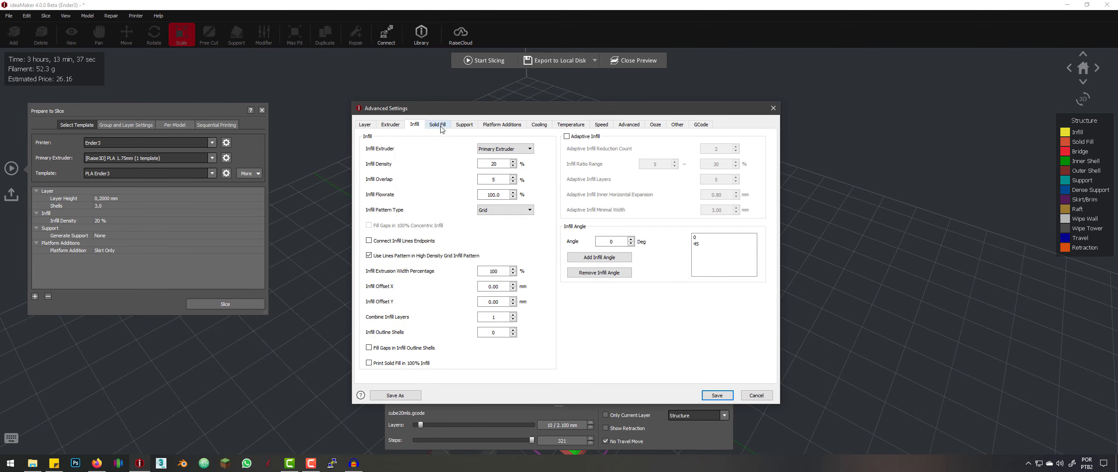
click(437, 125)
double_click(510, 148)
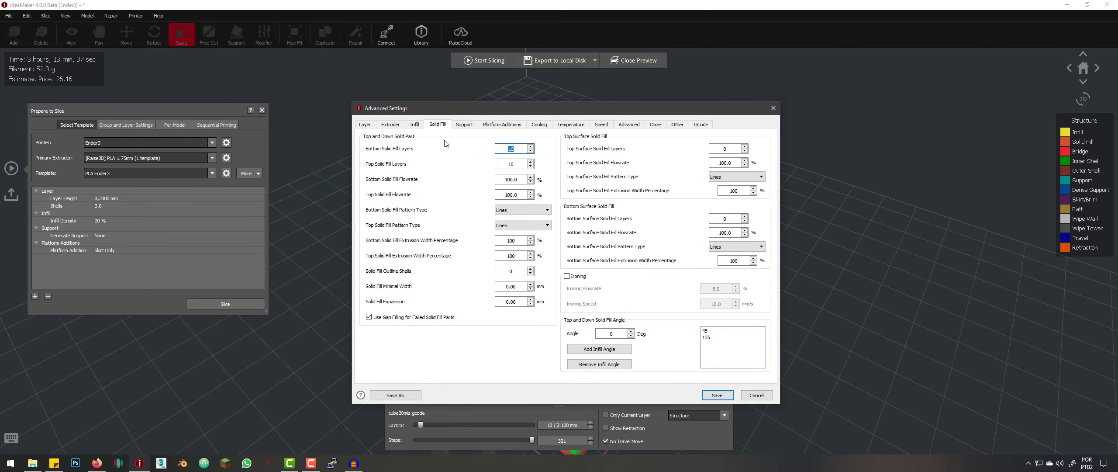
key(Tab)
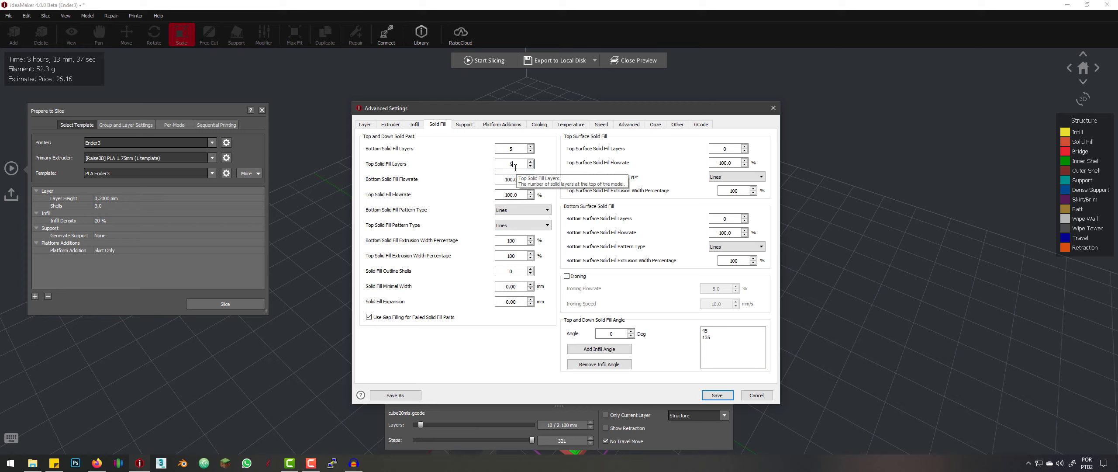
click(721, 396)
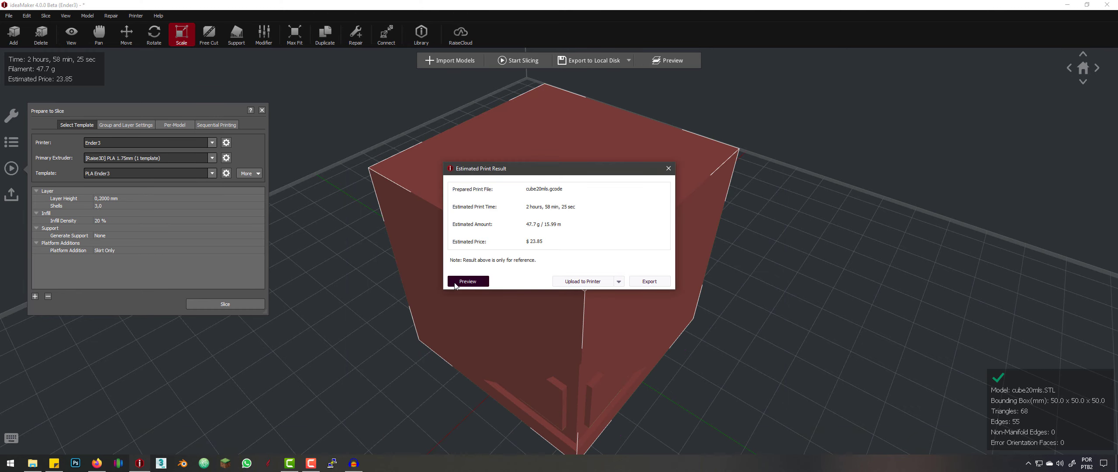
Preview the new slice and step through its bottom layers from 0 to 6.
click(459, 282)
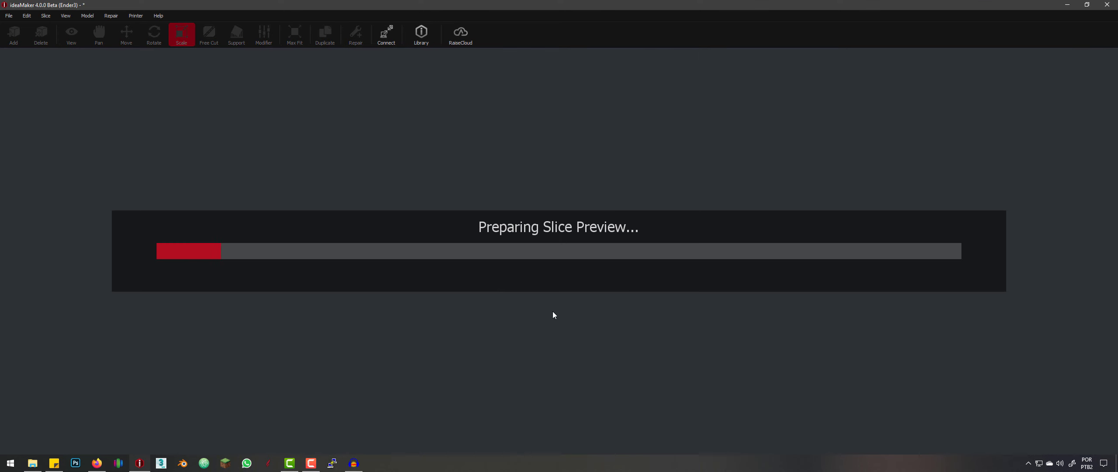
drag(529, 426, 408, 428)
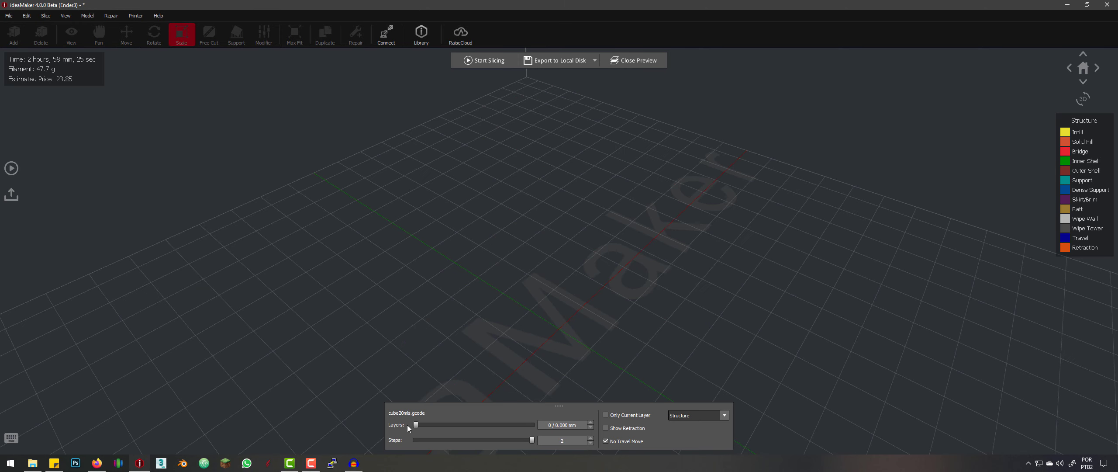
scroll(561, 423, up, 5)
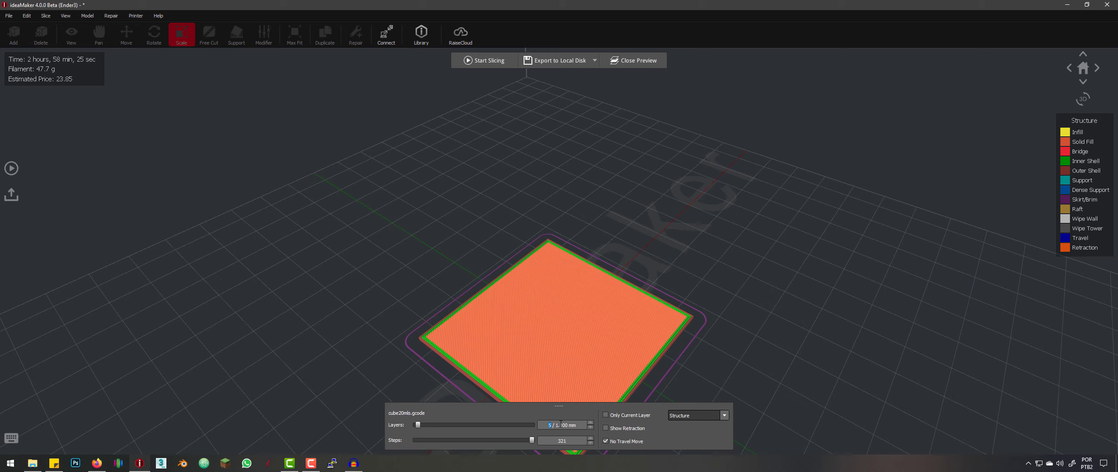
scroll(561, 424, up, 1)
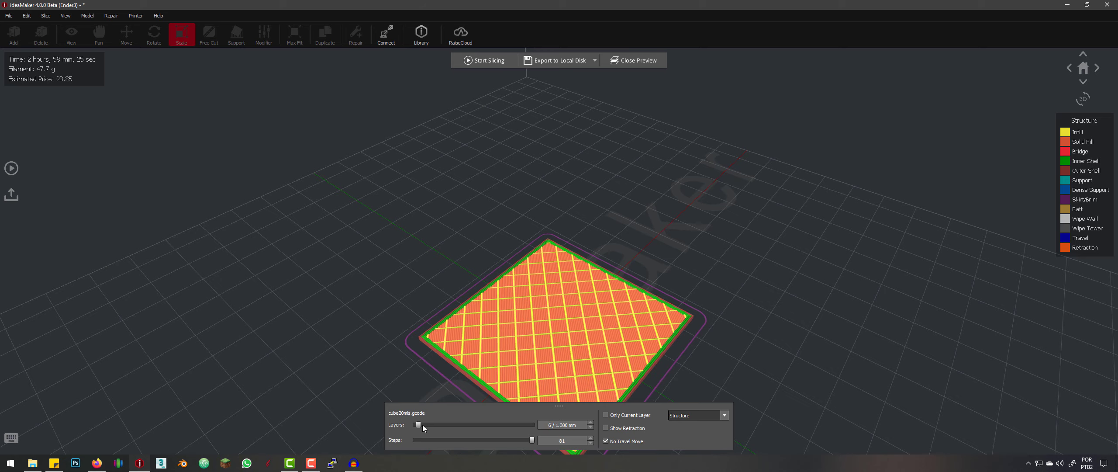
Show all layers of the cube, and step down to layer 245 to examine the infill under the top solid layers.
drag(419, 424, 543, 428)
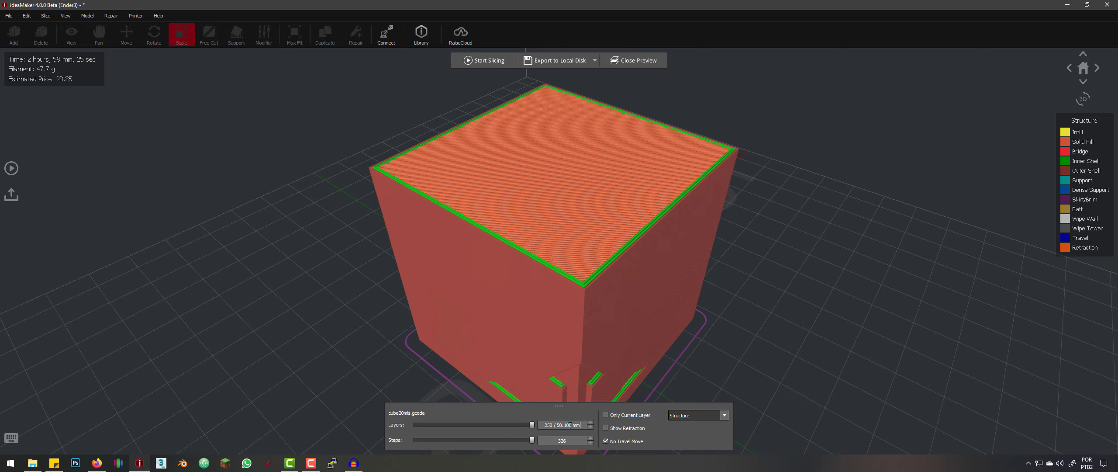
scroll(570, 424, down, 5)
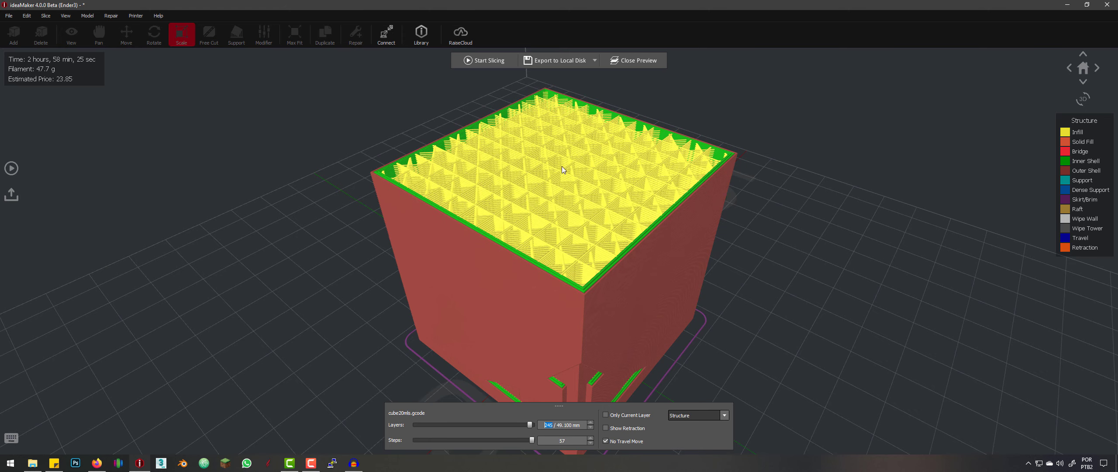
drag(550, 174, 563, 227)
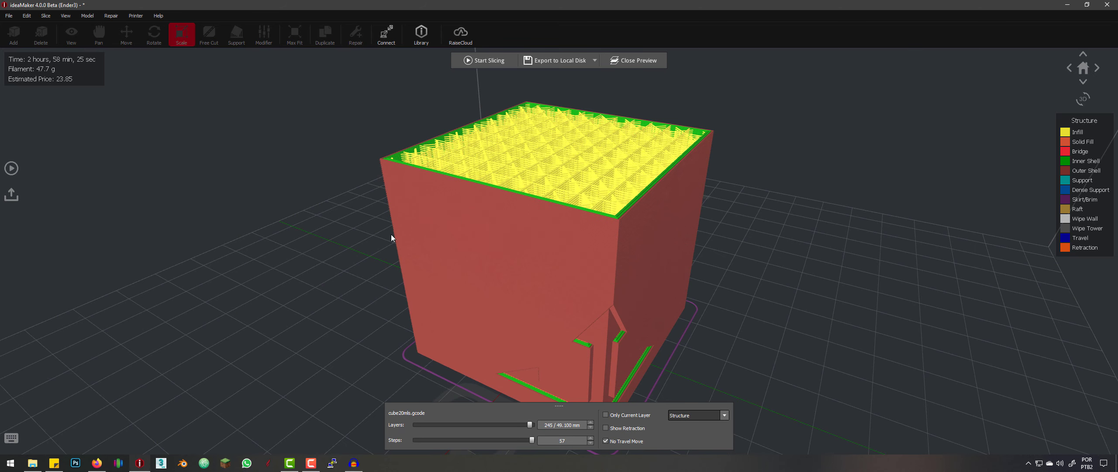
Open the Solid Fill settings of the PLA Ender3 template to examine the flowrate options.
click(11, 168)
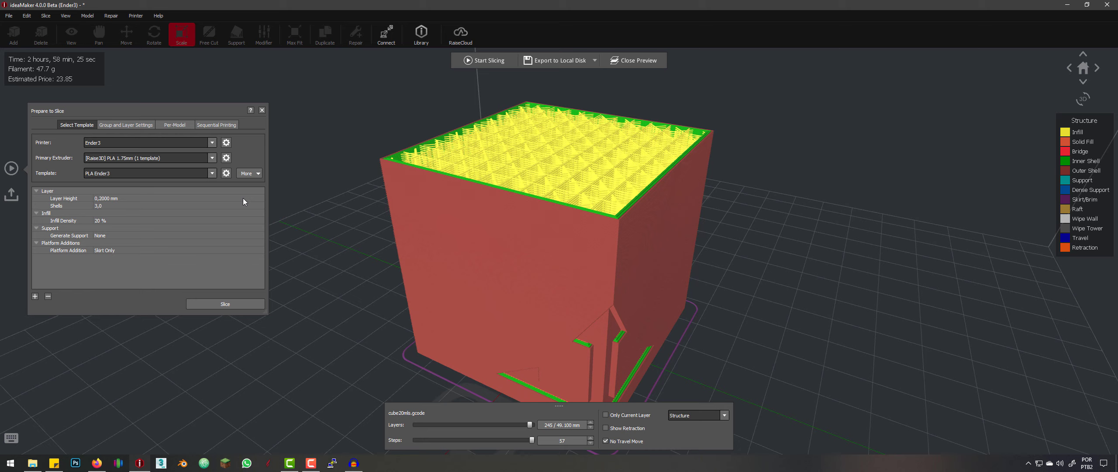
click(226, 174)
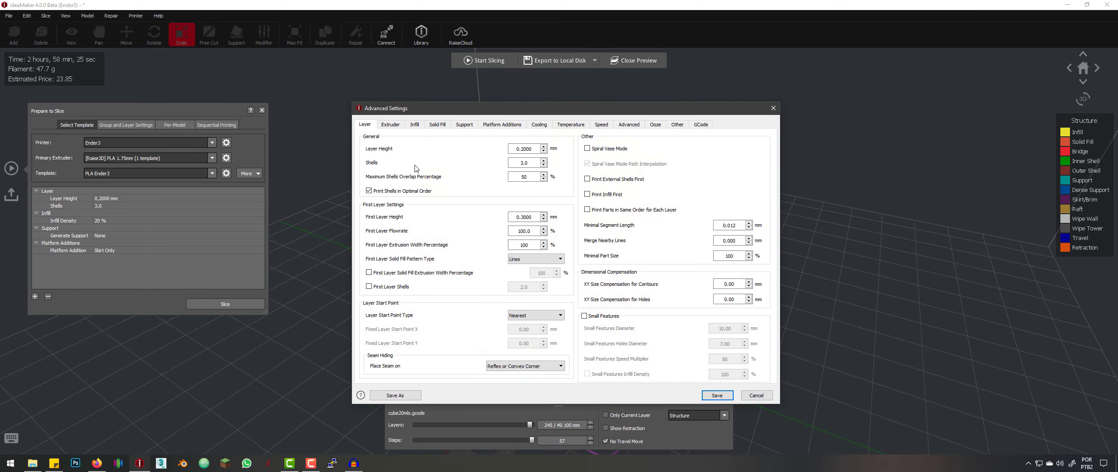
click(439, 128)
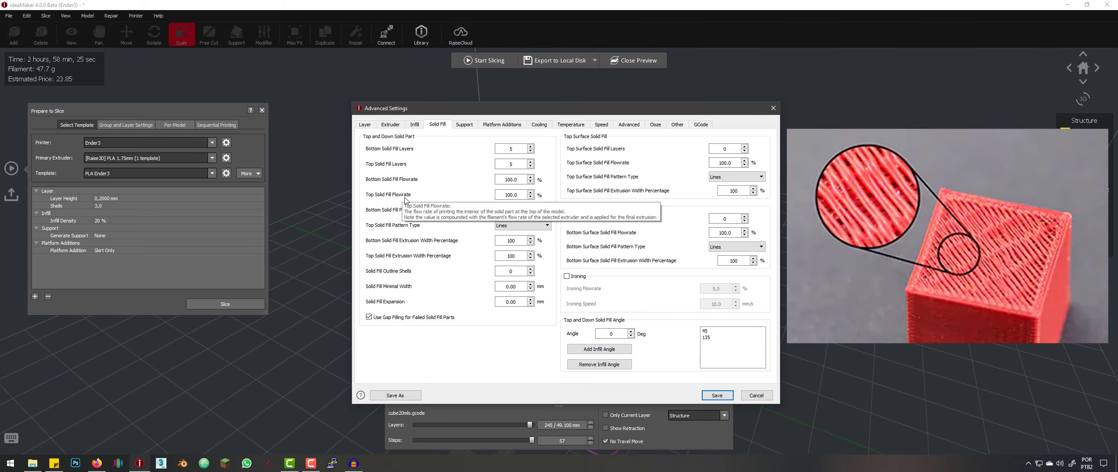
Try a Bottom Solid Fill Flowrate of 110%, and return it to 100%.
double_click(510, 180)
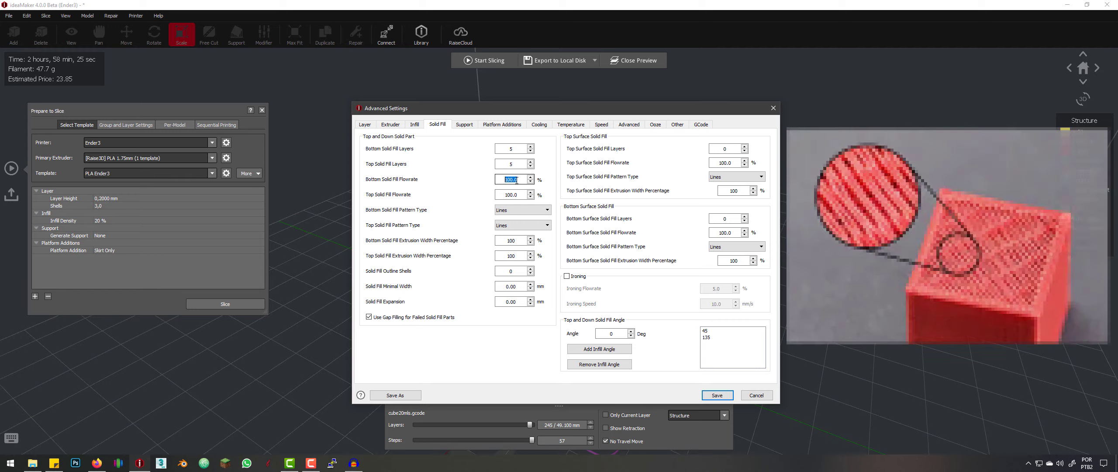
click(523, 180)
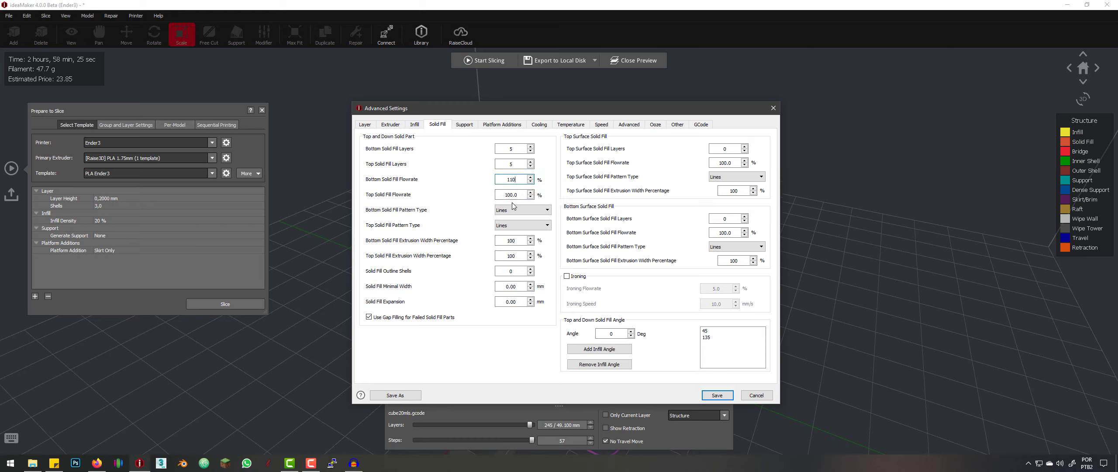
double_click(528, 197)
text(10)
Set the Bottom Solid Fill Pattern Type to Concentric, save the template and preview the re-sliced cube.
drag(466, 109, 510, 105)
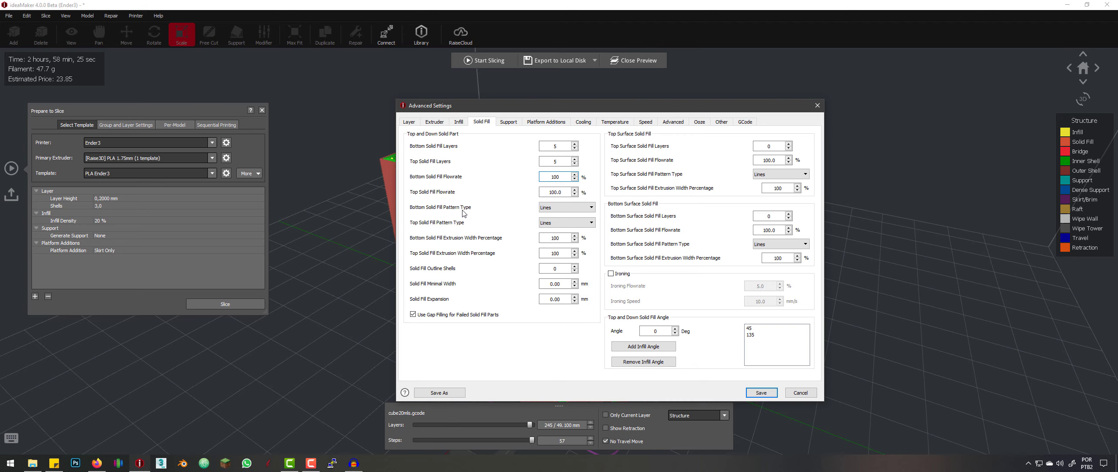
drag(478, 112, 641, 174)
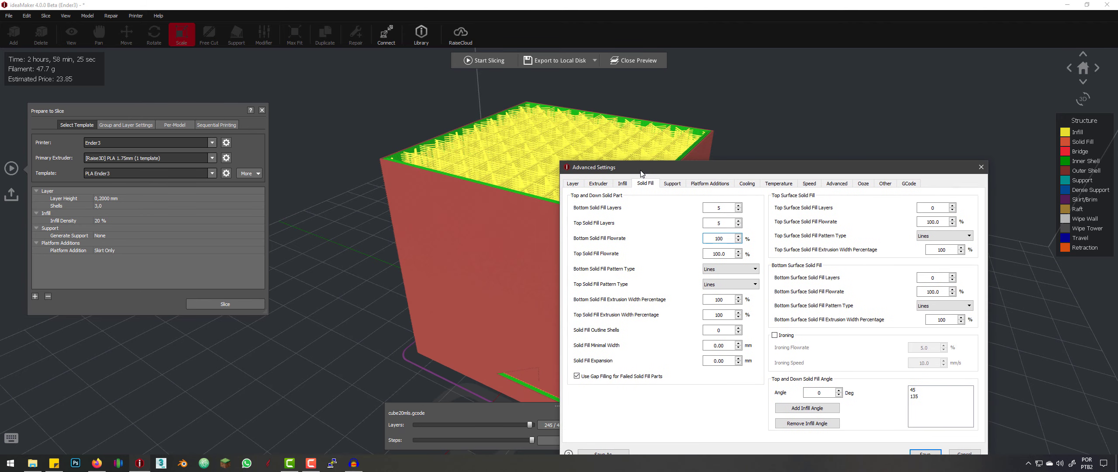
click(755, 270)
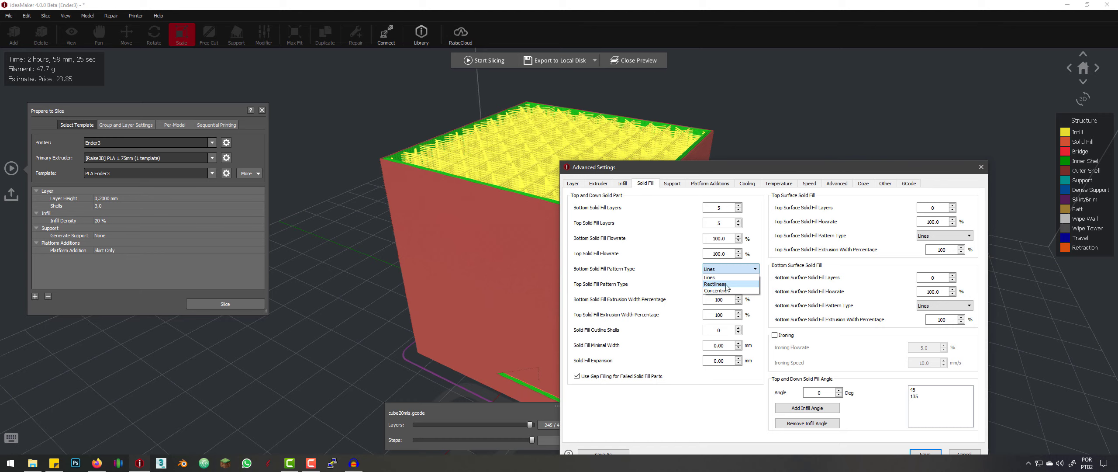
click(710, 291)
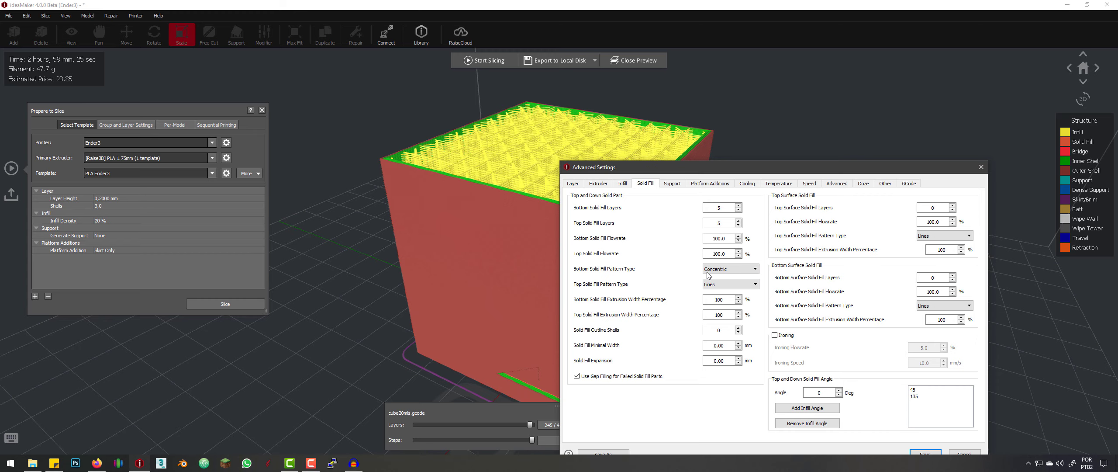
drag(826, 167, 824, 91)
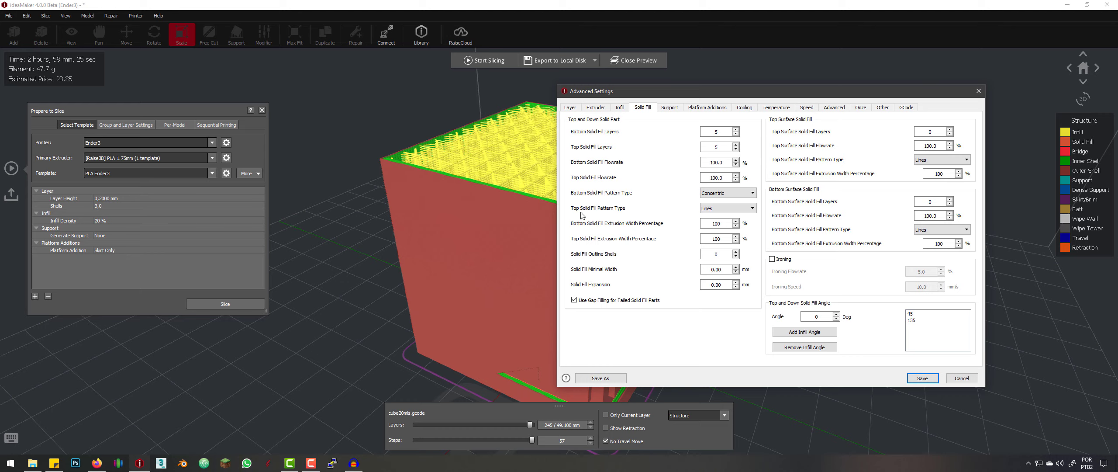
click(733, 208)
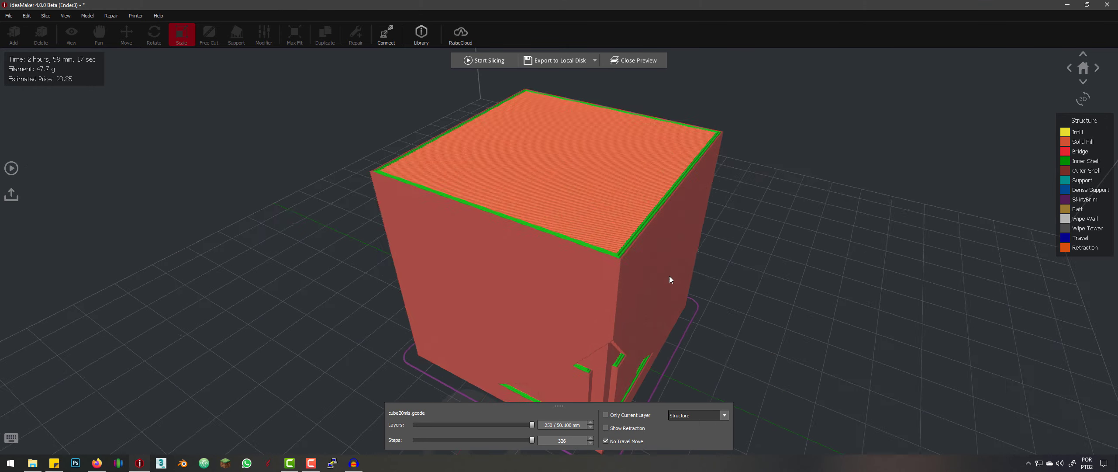
Lower the layer preview to layer 4 to examine the pattern of the cube's bottom solid fill.
drag(669, 276, 654, 296)
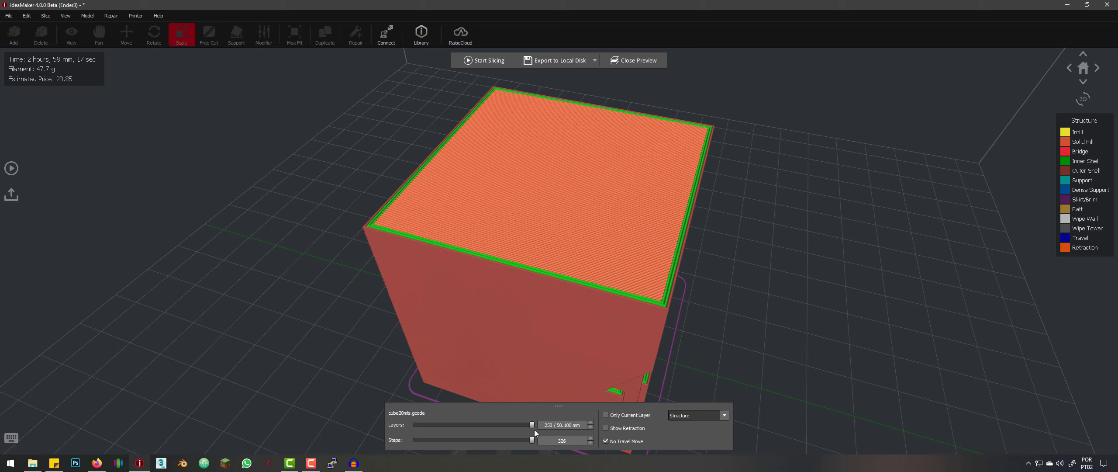
drag(533, 426, 418, 437)
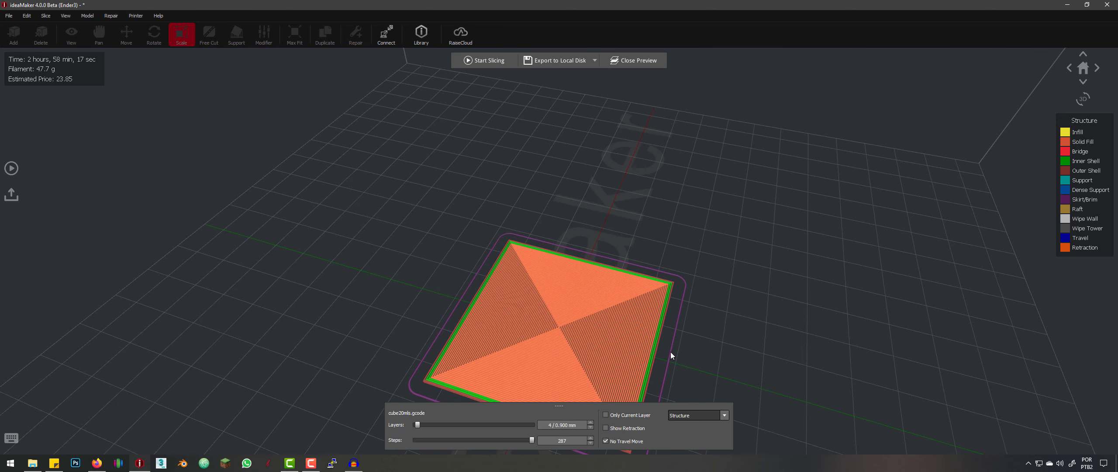
drag(705, 271, 730, 308)
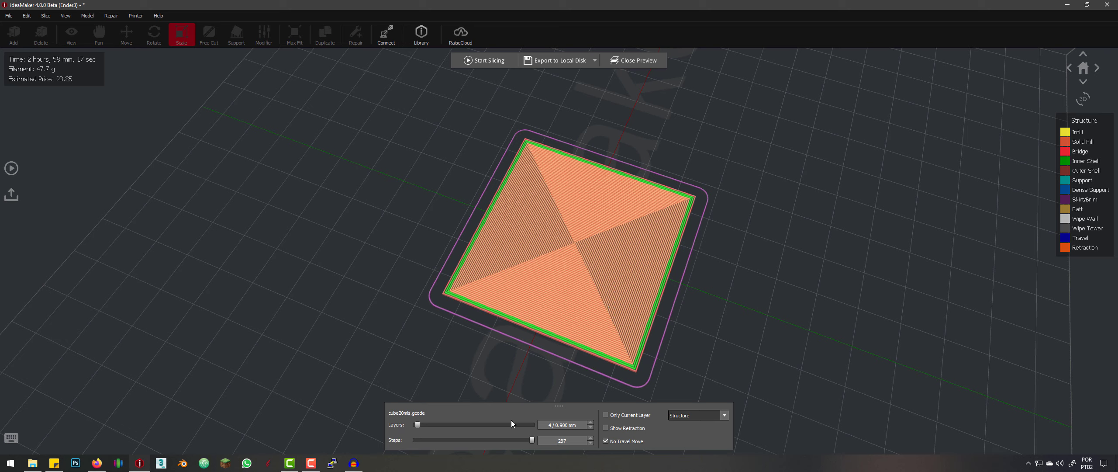
Compare the top and bottom fill patterns by previewing layers 250 and 2, and step down to layer 249.
drag(417, 424, 535, 425)
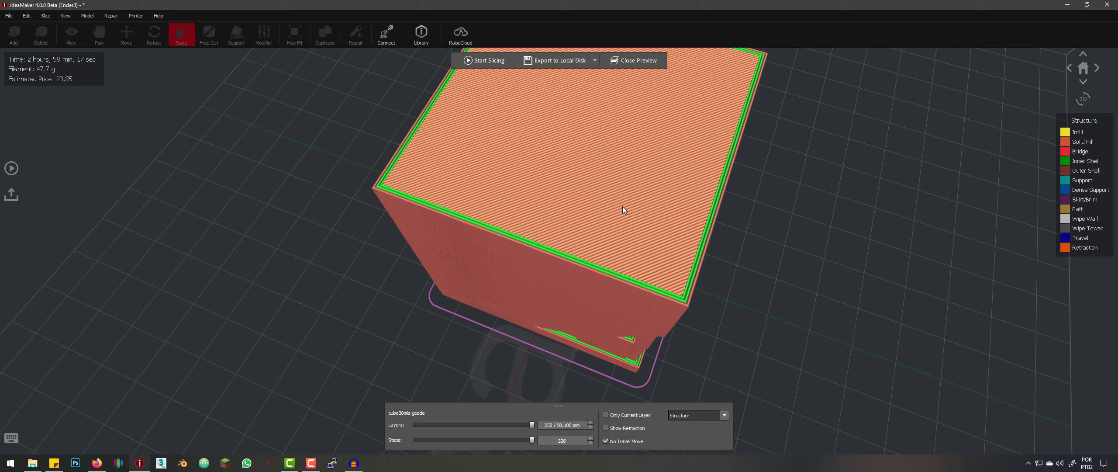
drag(529, 424, 416, 426)
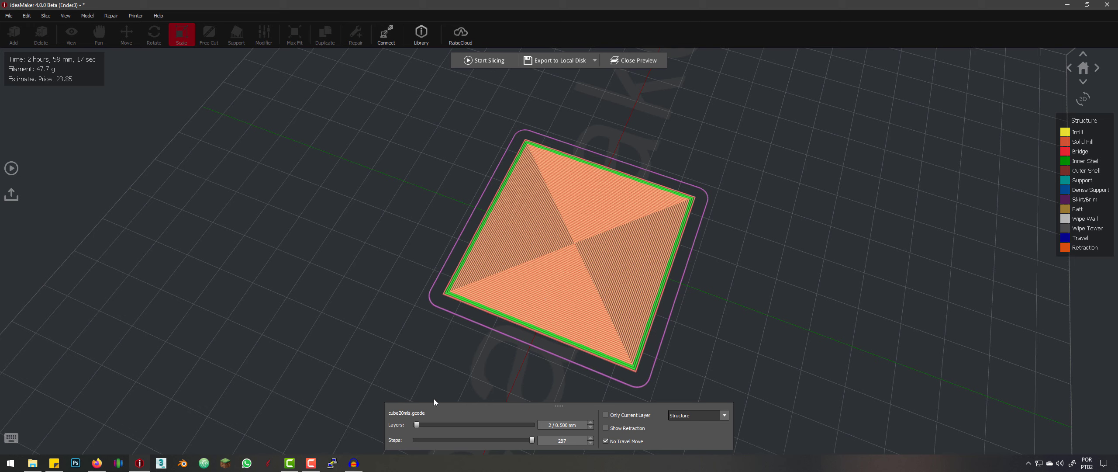
drag(419, 423, 547, 423)
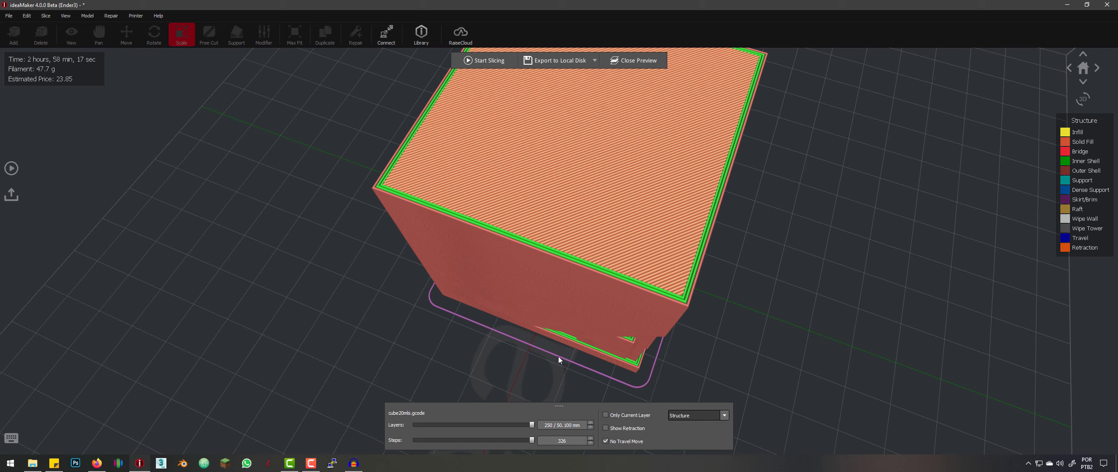
key(Down)
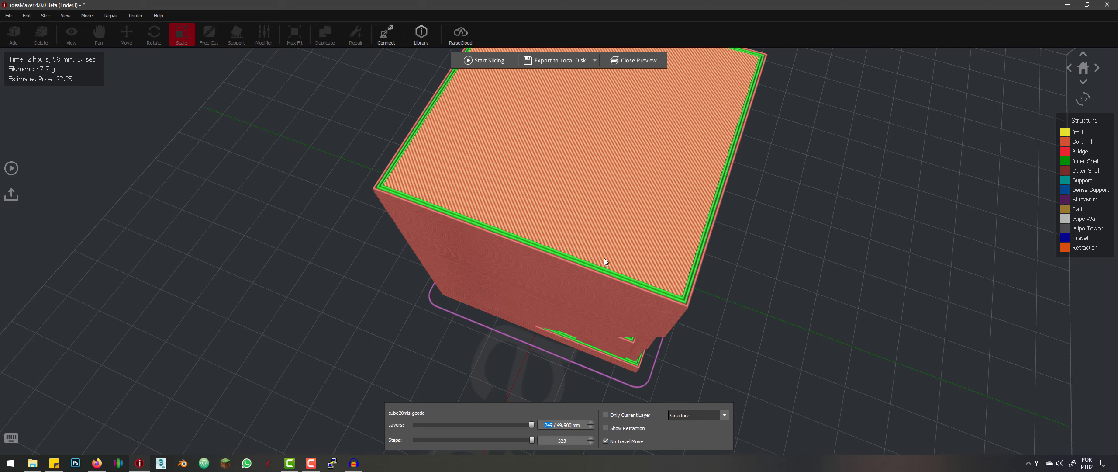
Open the Solid Fill settings of the PLA Ender3 template and set the Bottom Solid Fill Pattern Type to Lines.
click(12, 168)
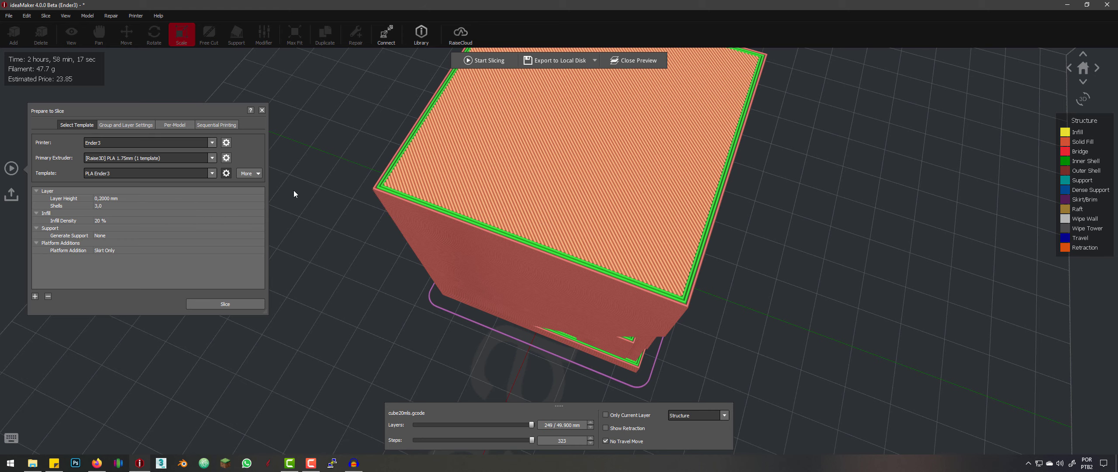
click(227, 173)
click(437, 124)
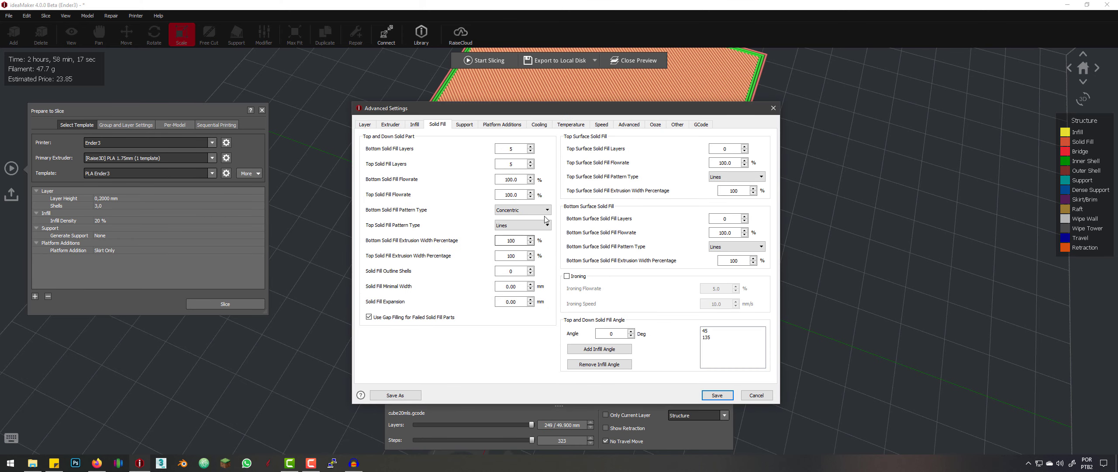
click(517, 210)
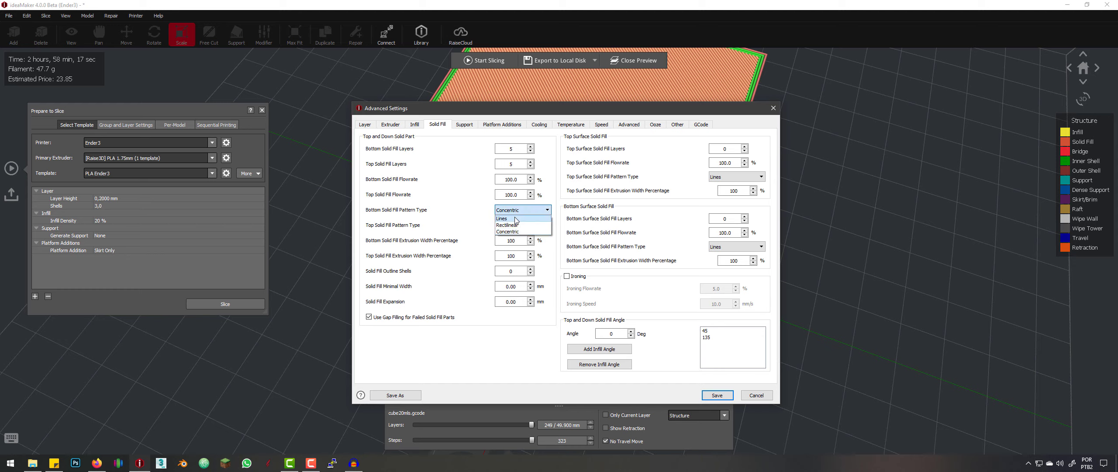
click(515, 218)
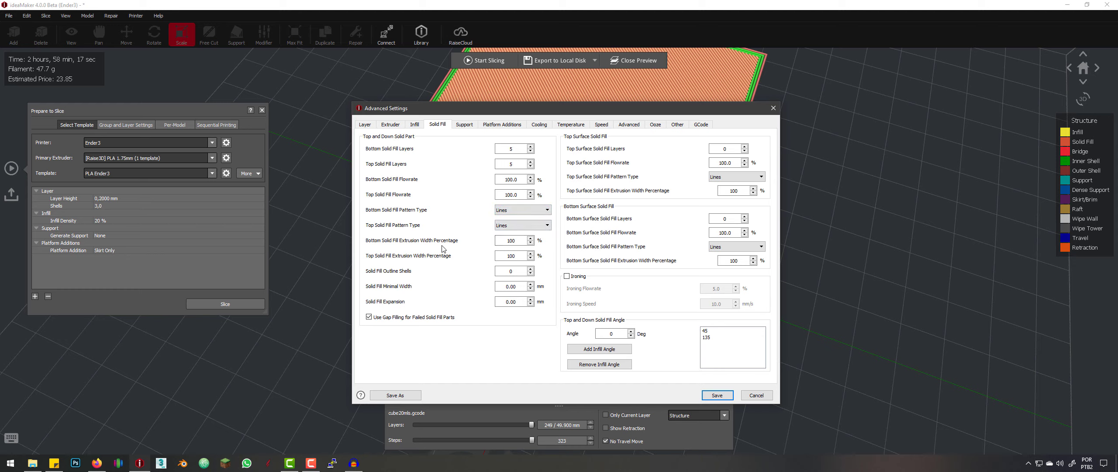
Check the primary extruder's Extrusion Width, on which the Bottom Solid Fill Extrusion Width Percentage is based.
double_click(510, 241)
click(365, 124)
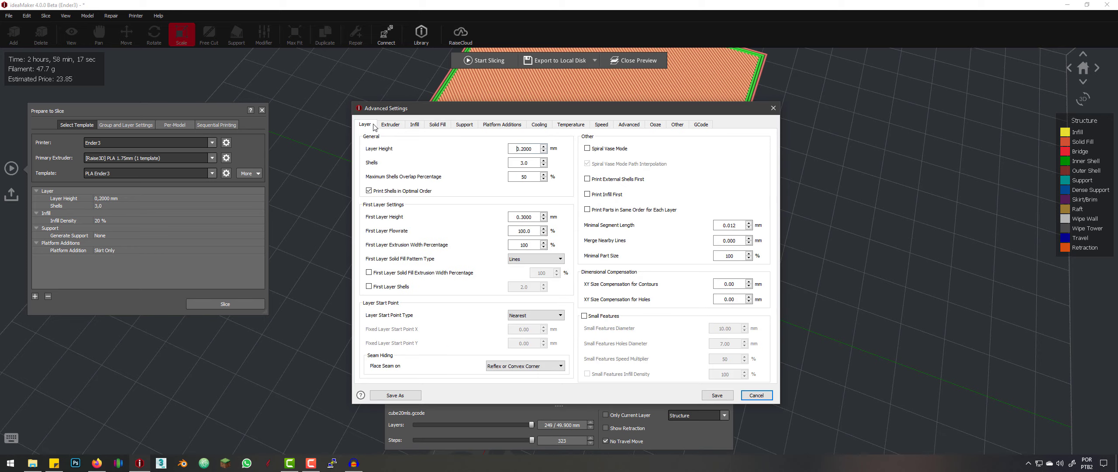
click(388, 125)
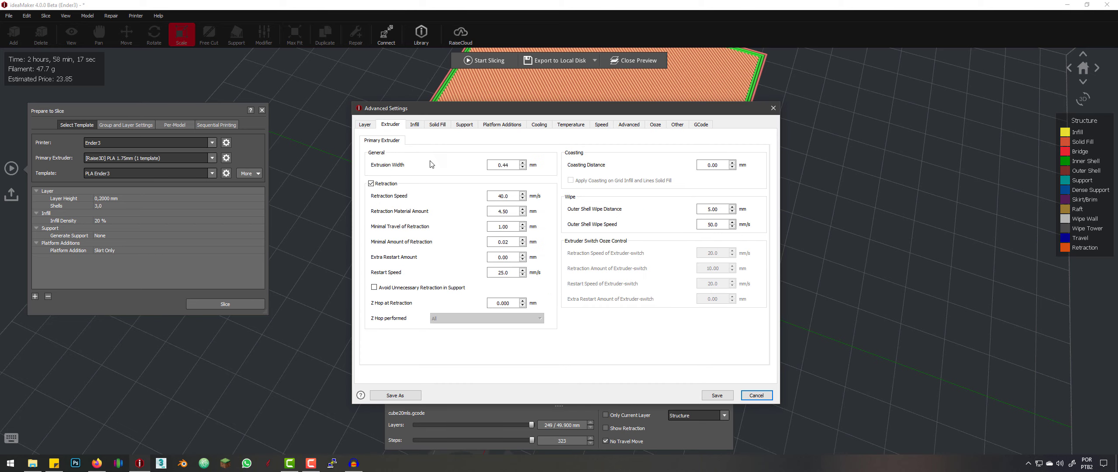
double_click(492, 166)
Set the Bottom Solid Fill Extrusion Width Percentage to 500%, save the template and preview the re-sliced cube.
click(436, 126)
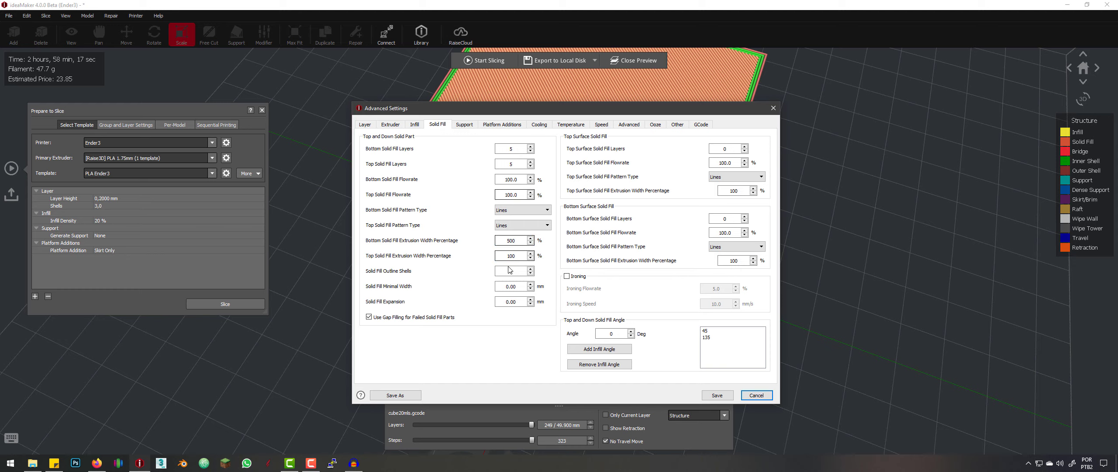
drag(517, 243, 495, 241)
click(712, 394)
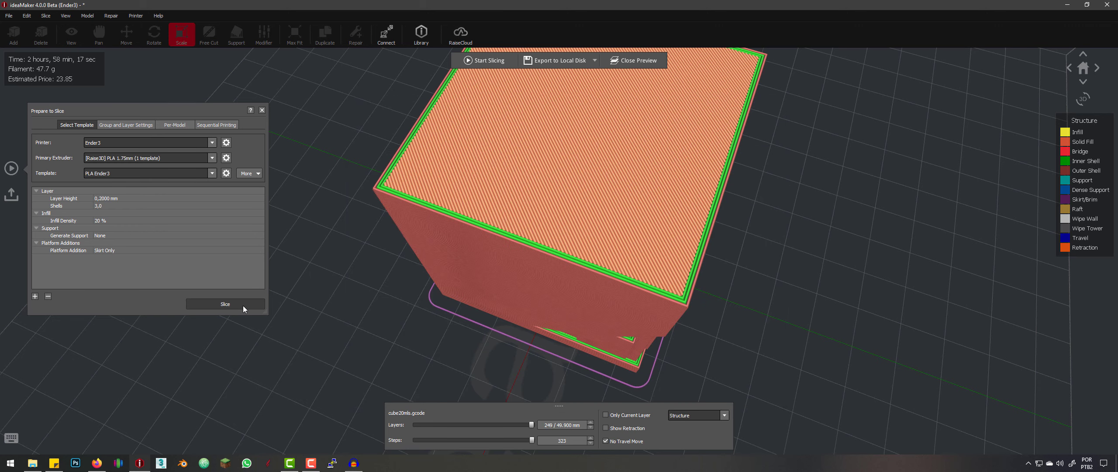
click(243, 305)
click(468, 282)
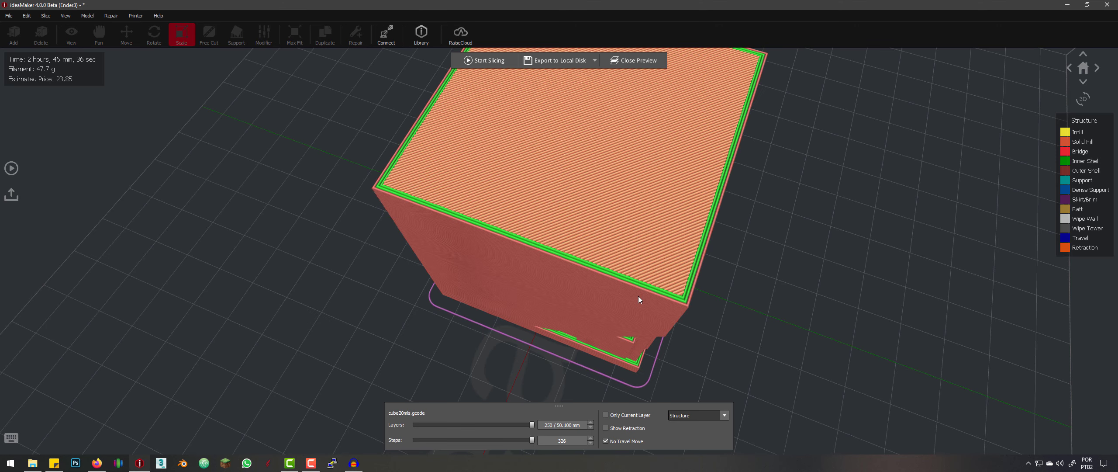
Lower the layer preview to layer 3 to examine the line width of the bottom solid fill.
drag(638, 297, 636, 253)
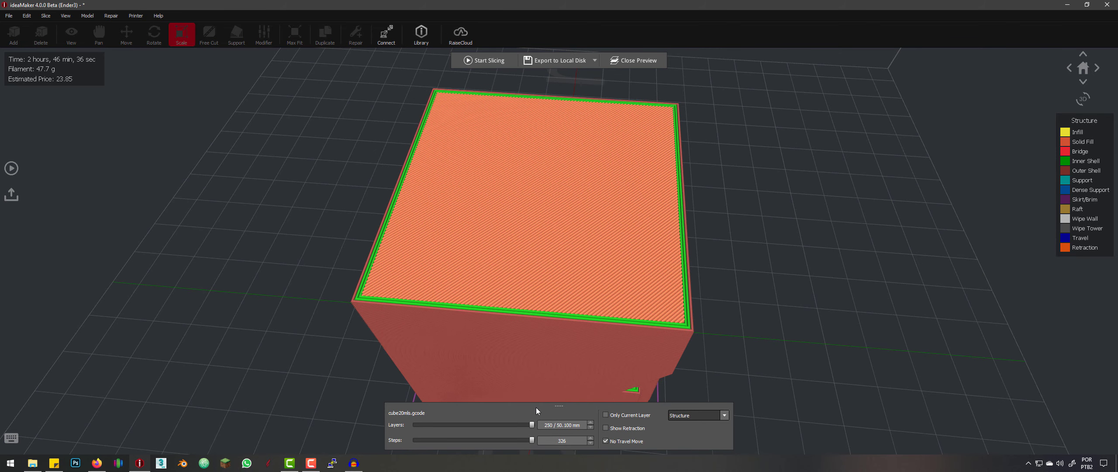
drag(533, 425, 420, 432)
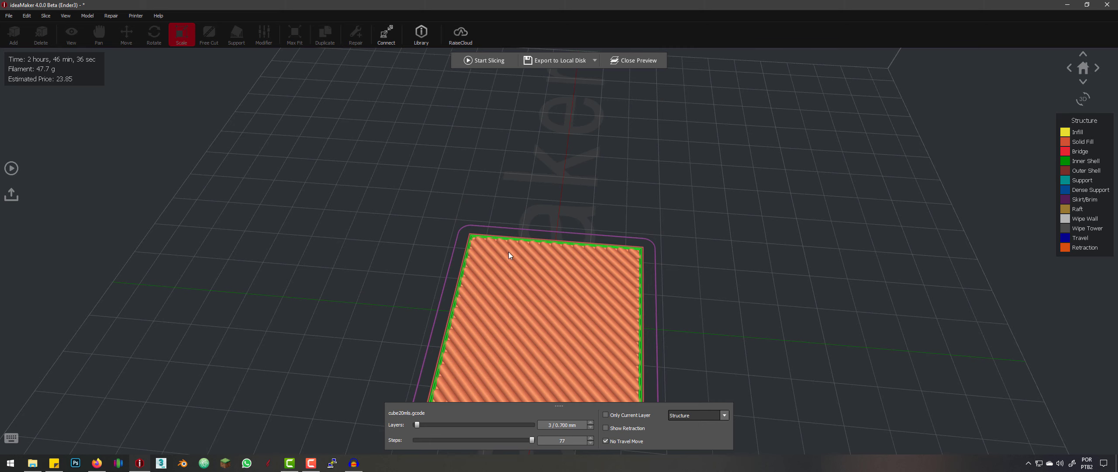
drag(587, 348, 587, 304)
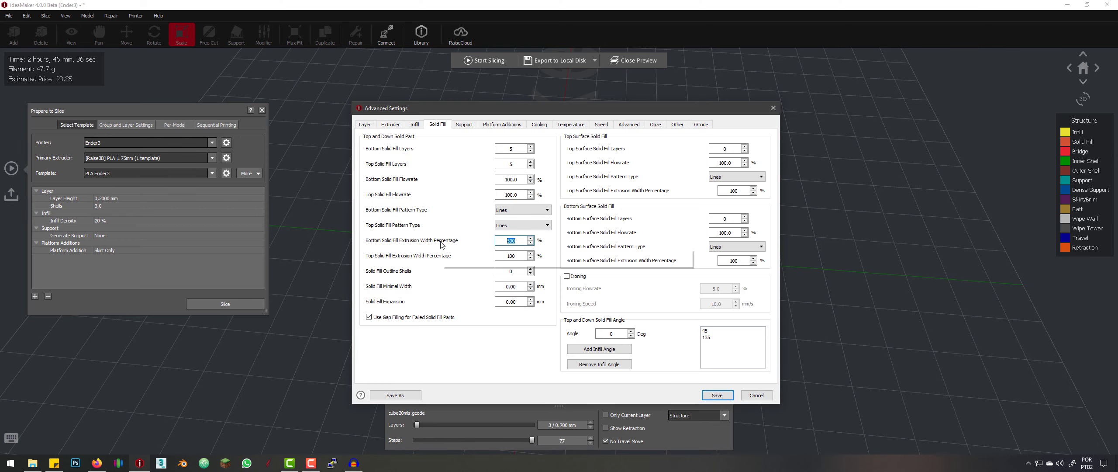
Set the Bottom Solid Fill Extrusion Width Percentage to 100% in the template's Solid Fill settings.
text(100)
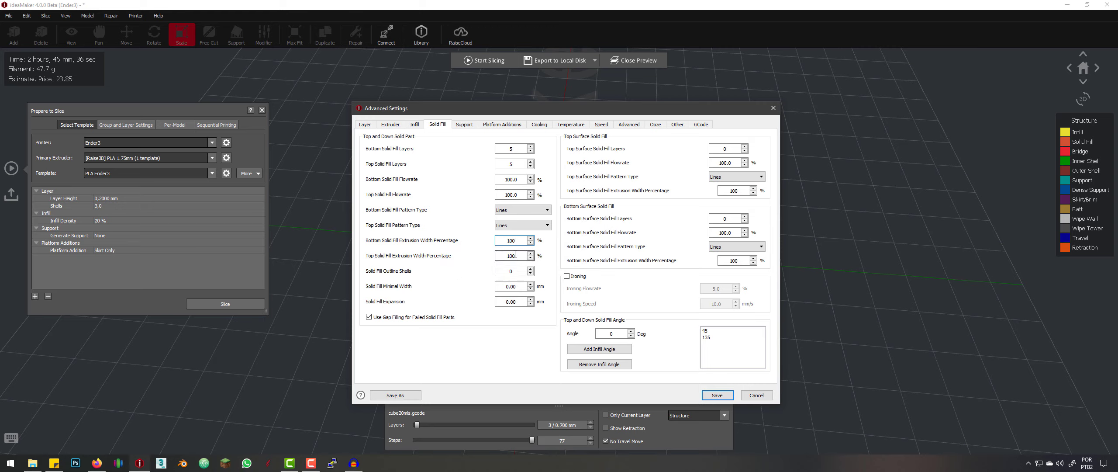
double_click(520, 242)
double_click(513, 180)
double_click(509, 241)
key(Tab)
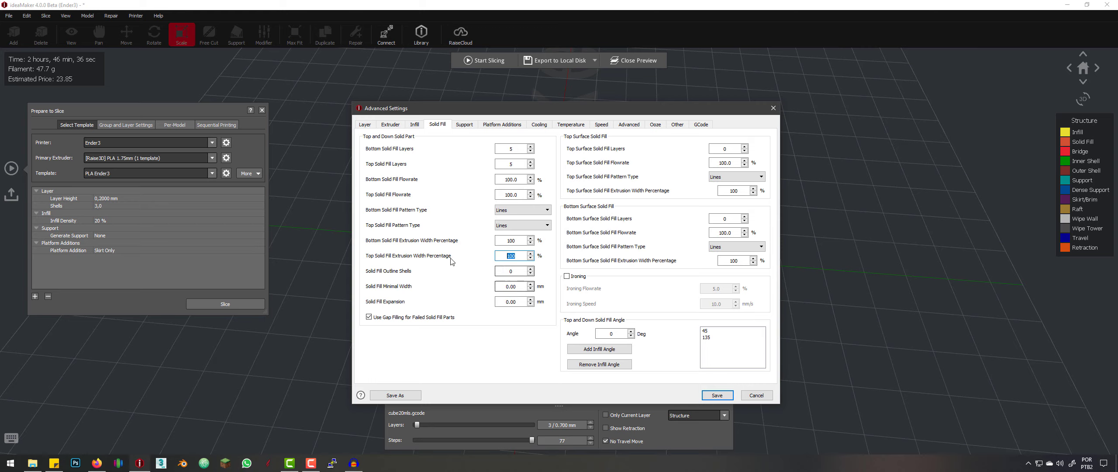
Increase the Solid Fill Outline Shells by one, save the template and preview the re-sliced cube.
drag(513, 112, 593, 305)
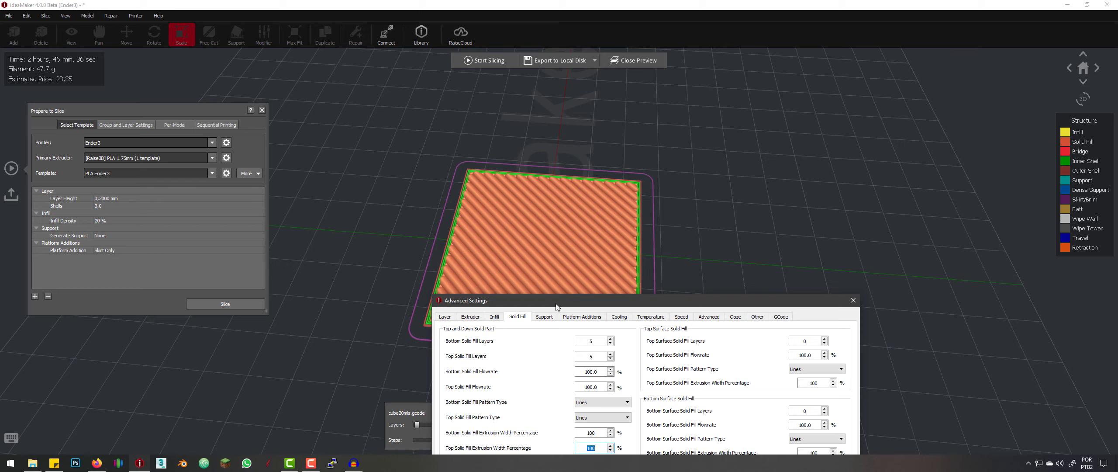
drag(555, 304, 735, 120)
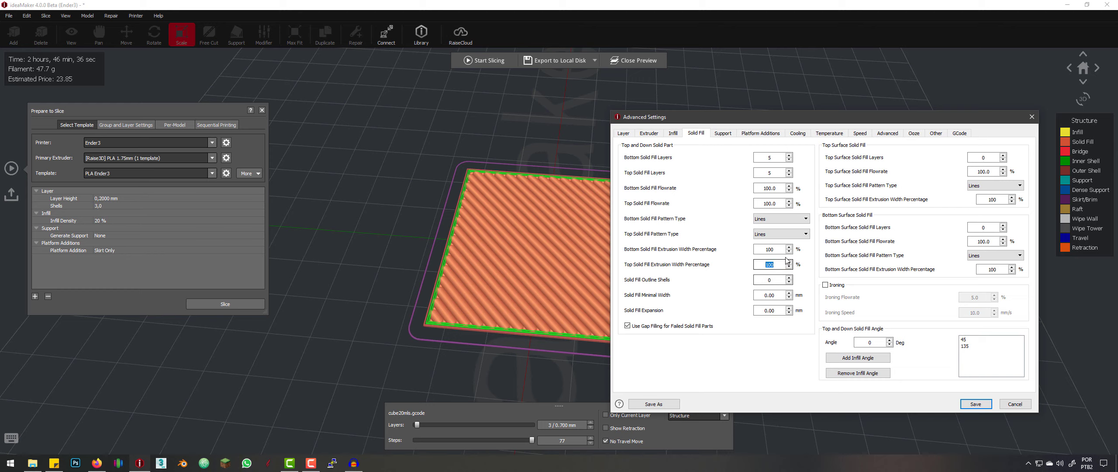
click(789, 276)
click(974, 407)
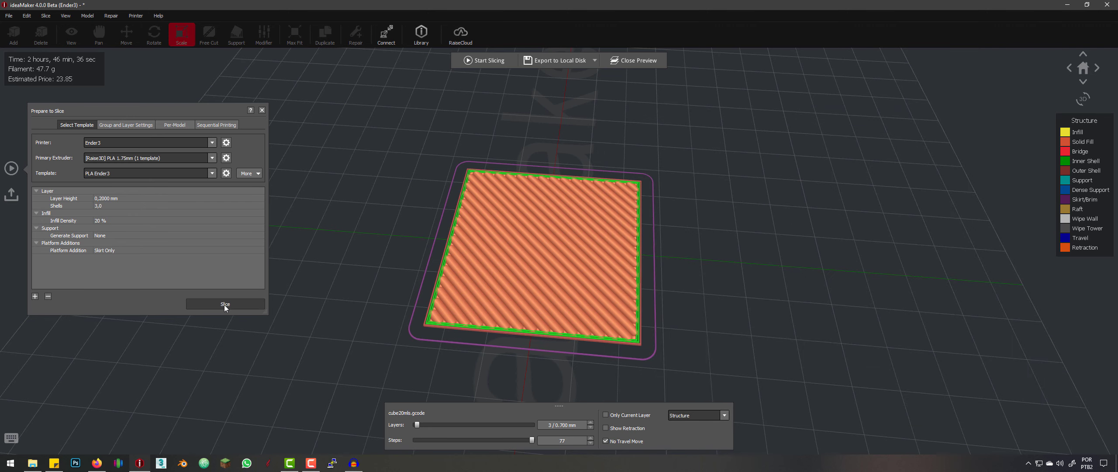
click(224, 303)
click(470, 283)
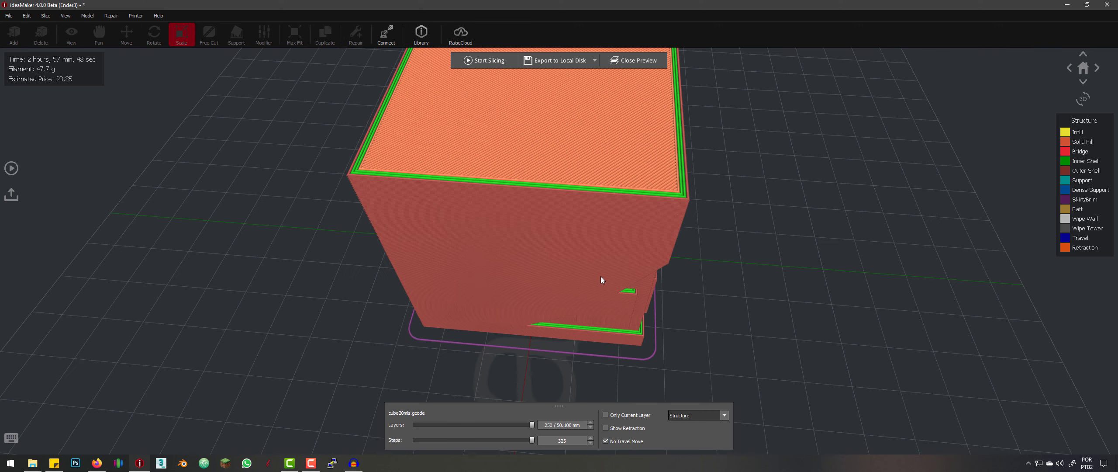
Examine the solid fill outline along the cube's top edge up close, and lower the layer preview to 240.
middle_drag(601, 279, 523, 208)
scroll(461, 276, up, 8)
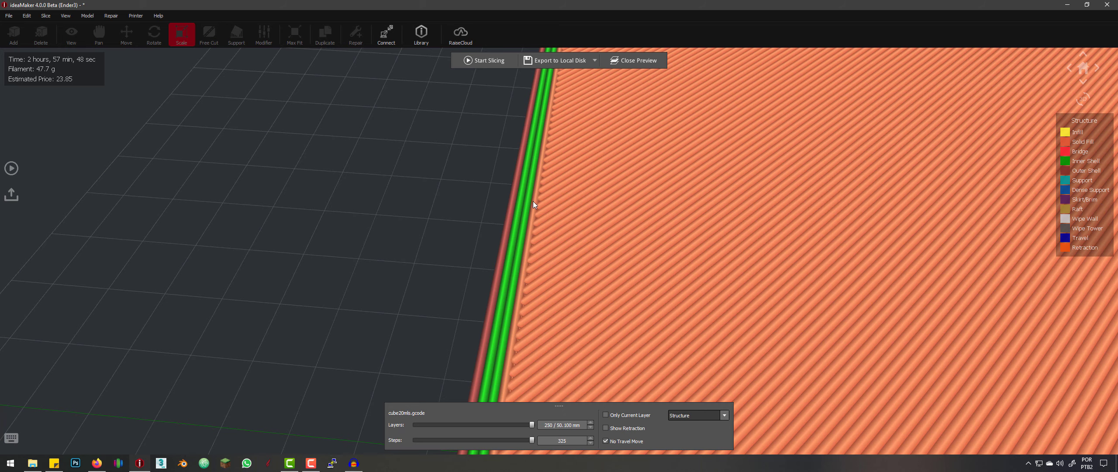
scroll(575, 422, down, 8)
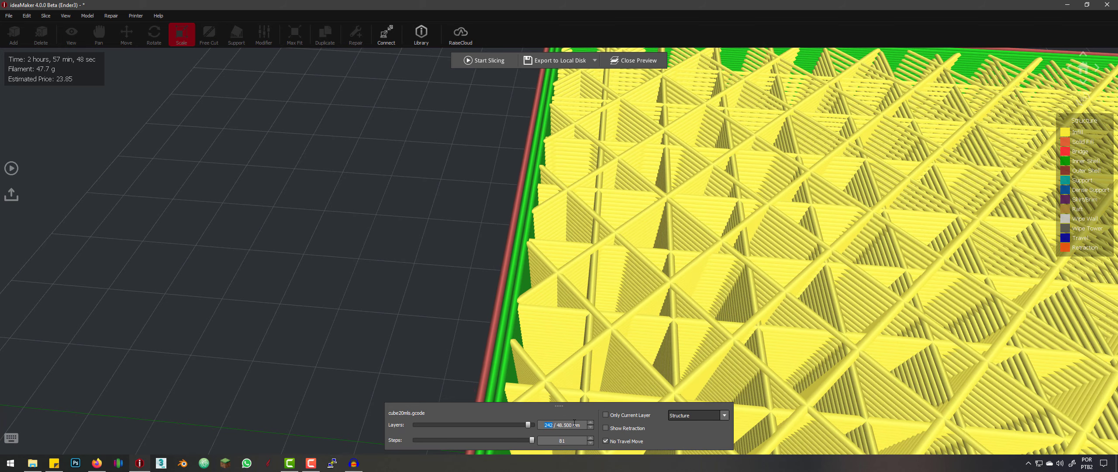
Set the Solid Fill Outline Shells to 0 in the PLA Ender3 template's Solid Fill settings.
scroll(574, 423, up, 4)
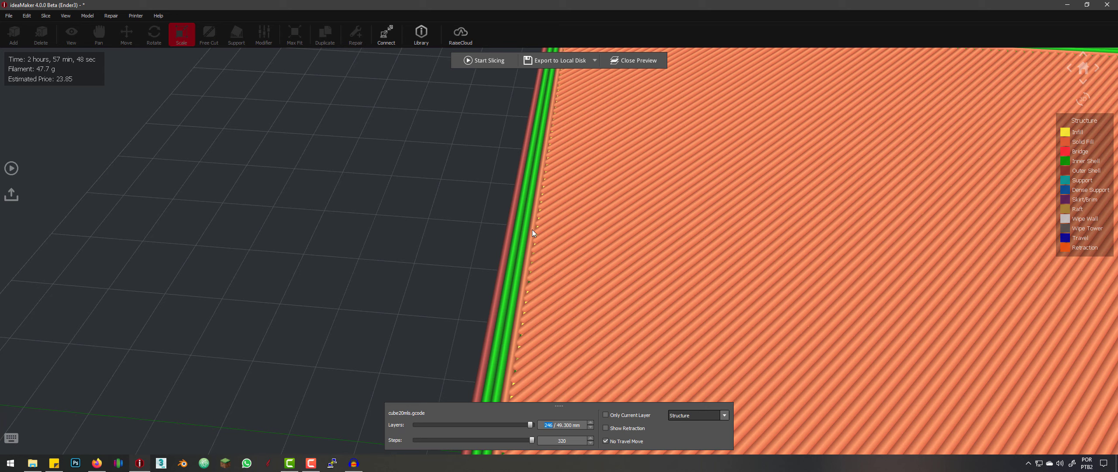
click(11, 168)
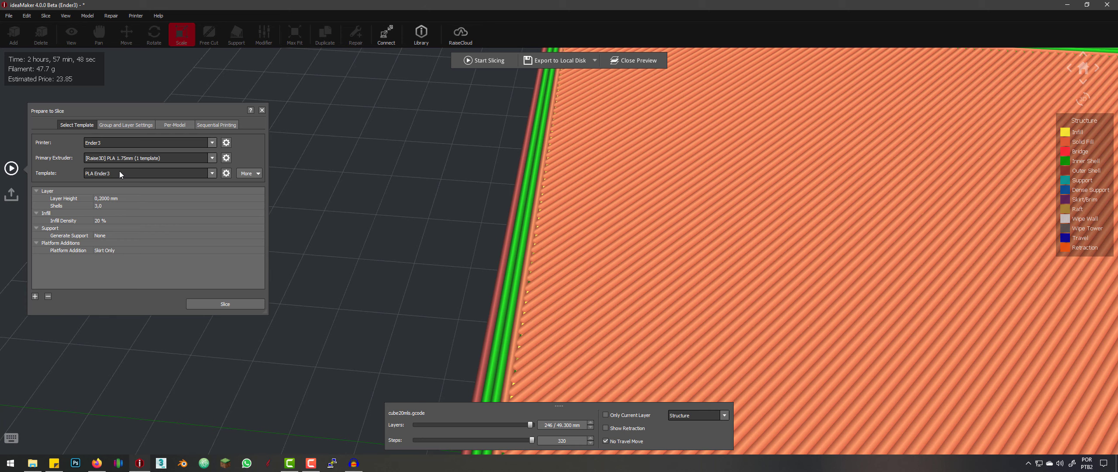
click(227, 173)
click(437, 125)
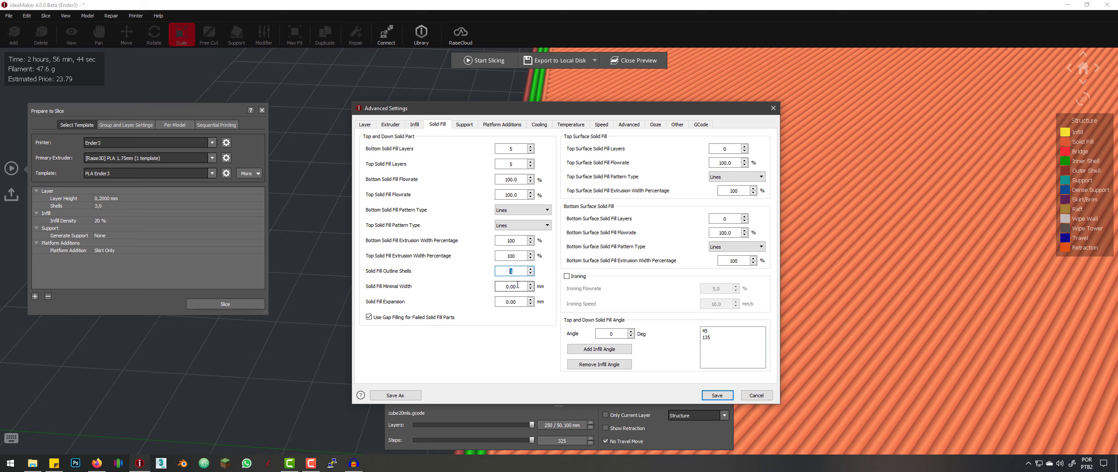
click(530, 274)
text(0)
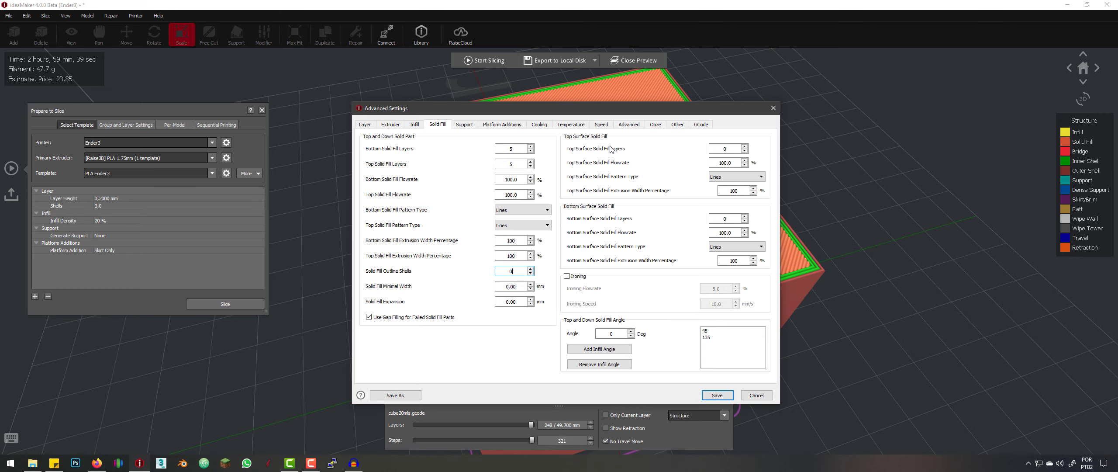
Set the top and bottom surface solid fill layers to 1 each, both with the Concentric pattern type.
mouse_move(606, 113)
mouse_down()
mouse_move(616, 248)
mouse_move(626, 116)
mouse_up()
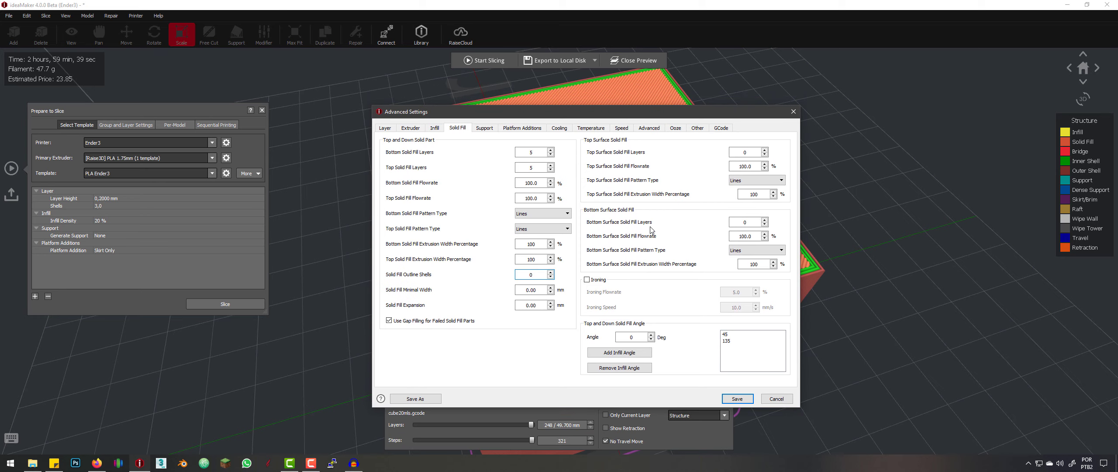
click(764, 149)
click(764, 220)
click(752, 181)
click(749, 196)
click(743, 251)
click(747, 265)
drag(750, 223, 712, 222)
drag(750, 152, 714, 152)
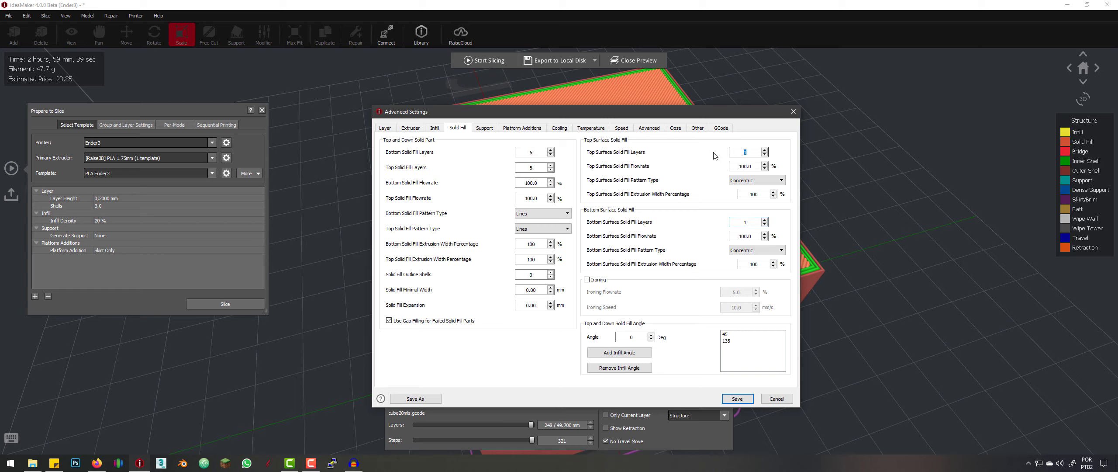
Save the template, re-slice the cube and open the slice preview on its top surface.
click(738, 399)
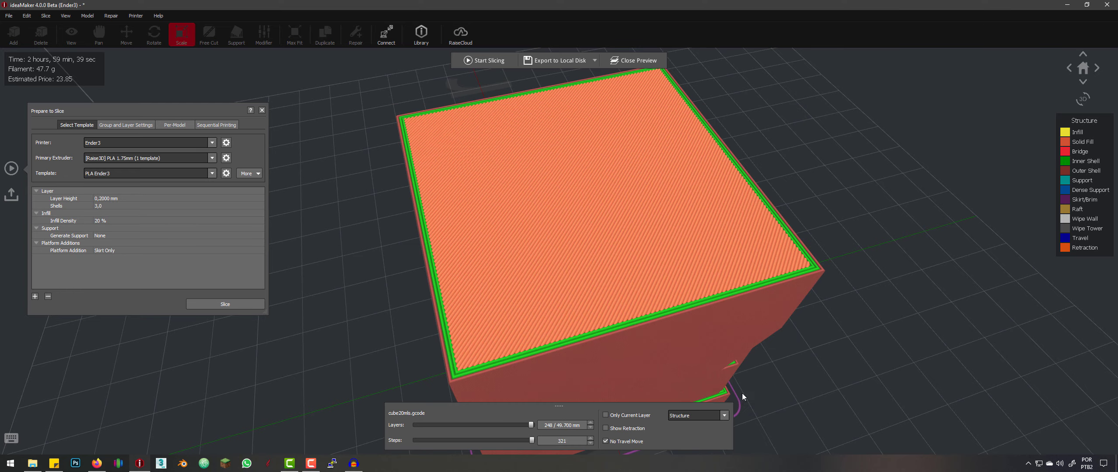
click(208, 306)
click(455, 284)
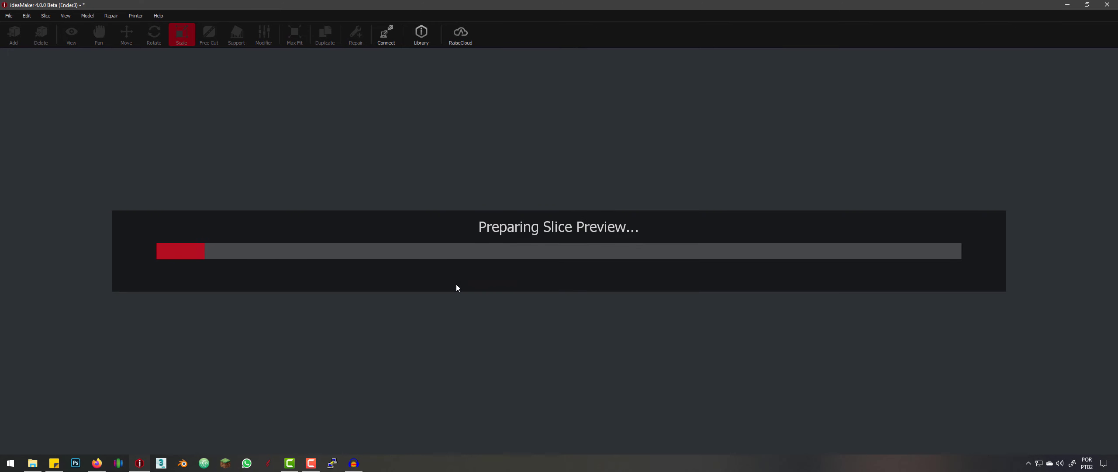
drag(689, 248, 623, 280)
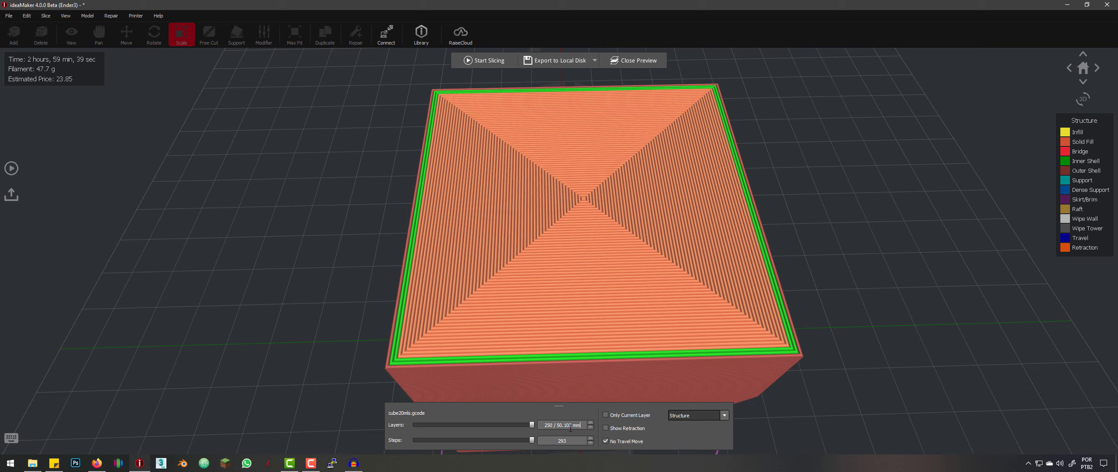
Step the layer preview down to 246 and back to 250 to compare the surface pattern with the layers below.
scroll(569, 428, down, 2)
scroll(570, 428, down, 1)
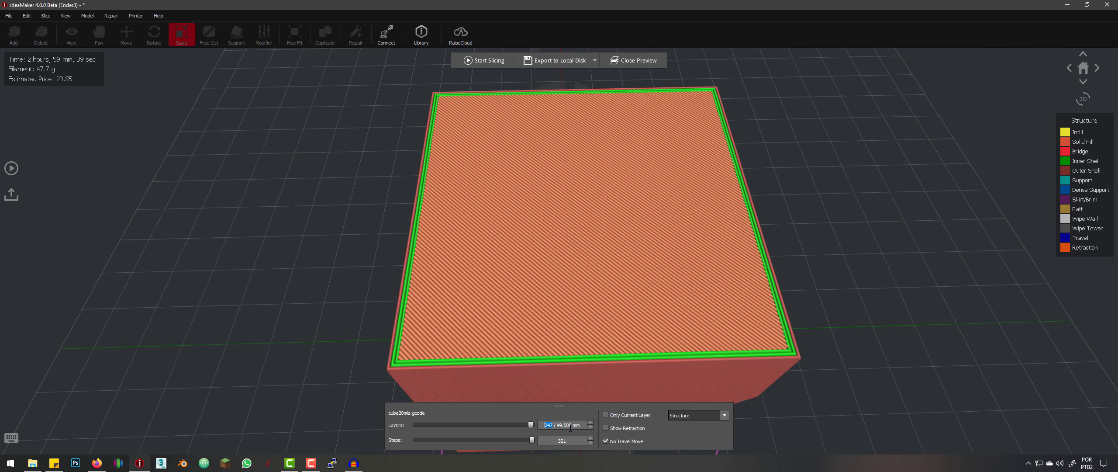
scroll(570, 428, down, 1)
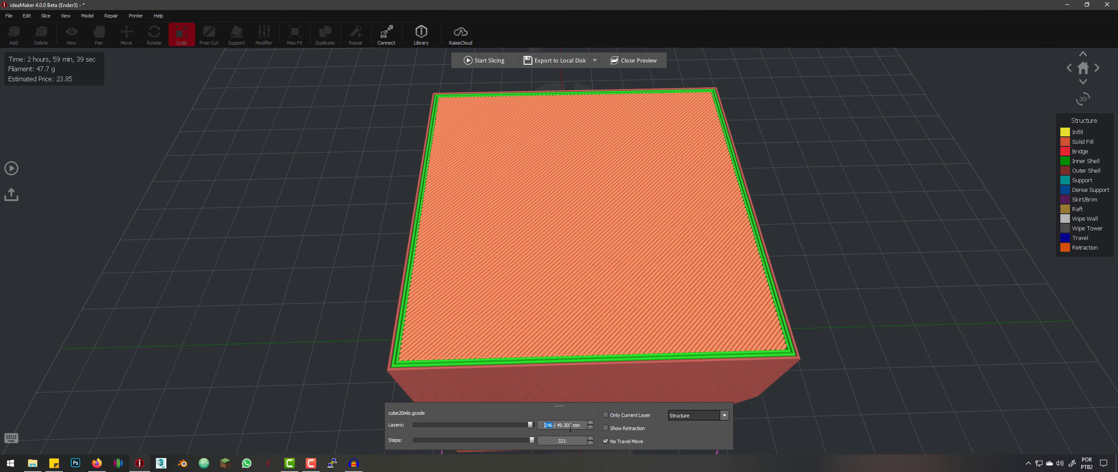
scroll(569, 428, up, 4)
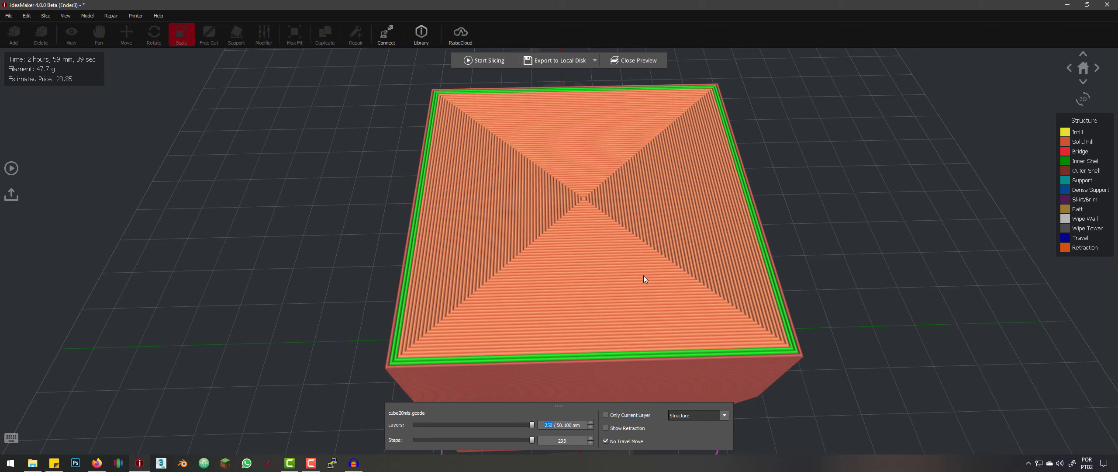
Reopen the template's advanced settings and review the Infill, Extruder and Solid Fill settings.
click(8, 168)
click(226, 173)
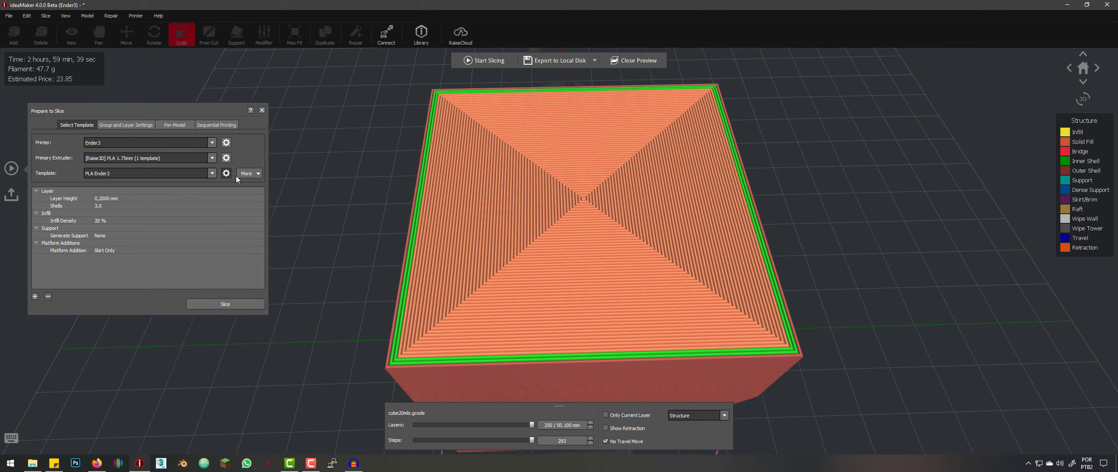
click(414, 125)
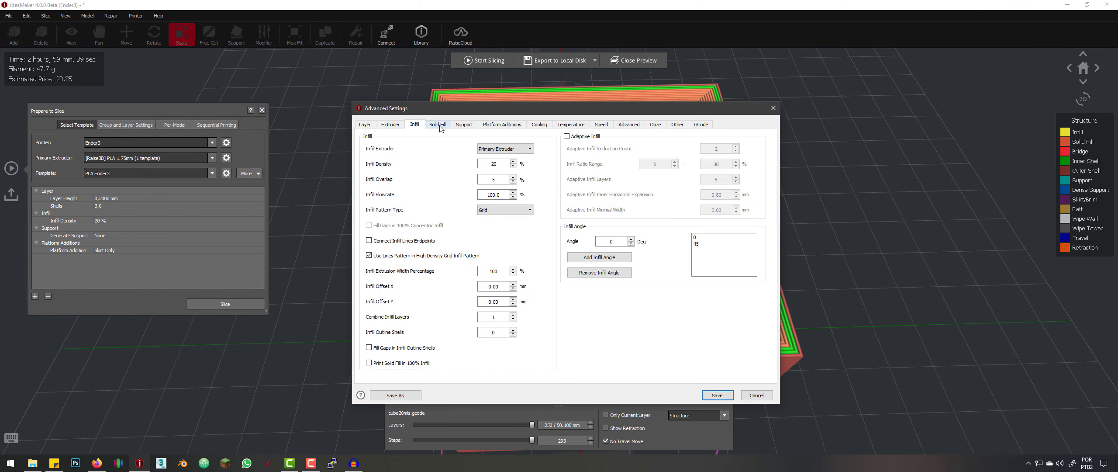
click(437, 125)
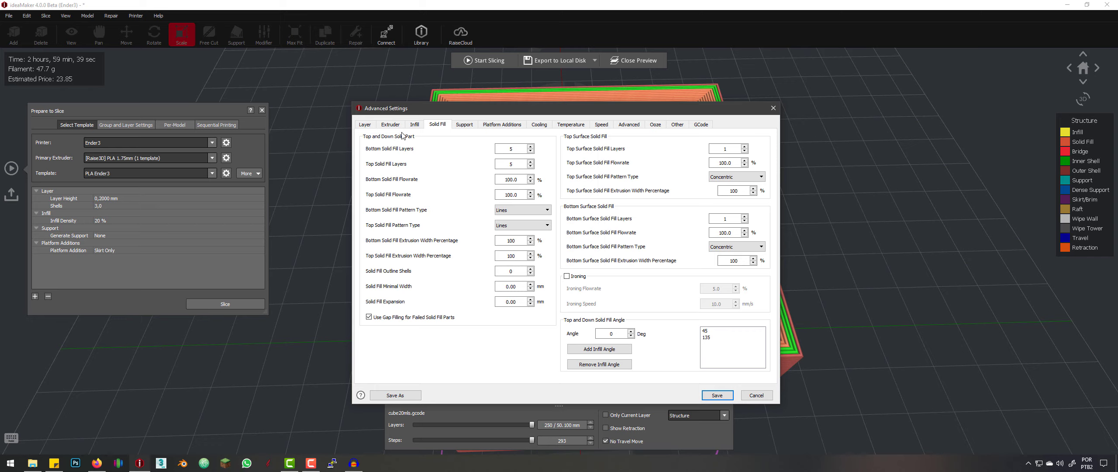
click(388, 126)
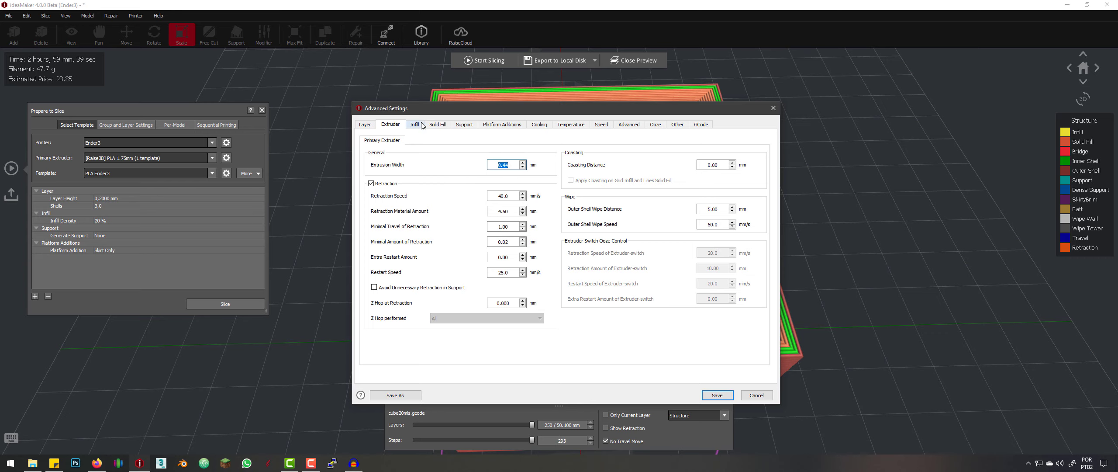
click(438, 125)
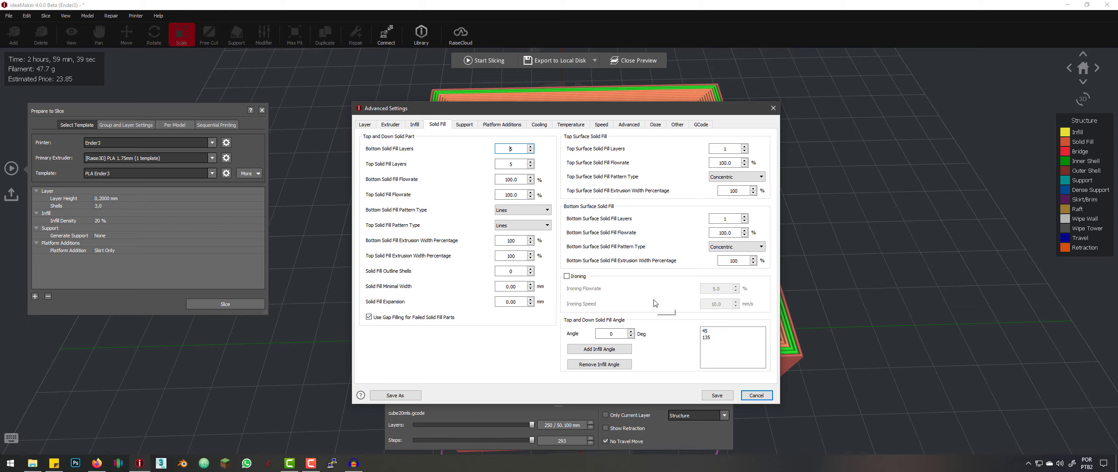
Enable Ironing in the Solid Fill settings, save the template and preview the re-sliced cube.
drag(590, 109, 652, 340)
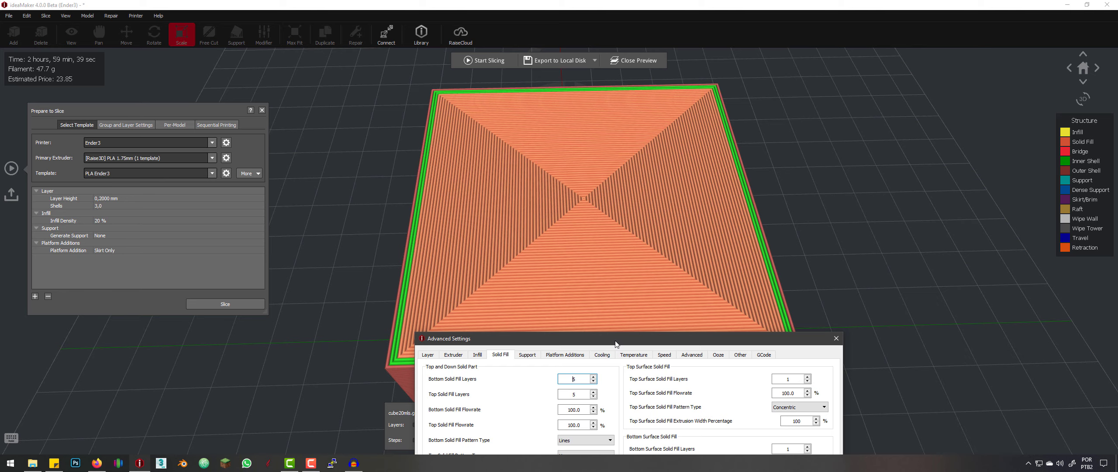
drag(618, 338, 754, 112)
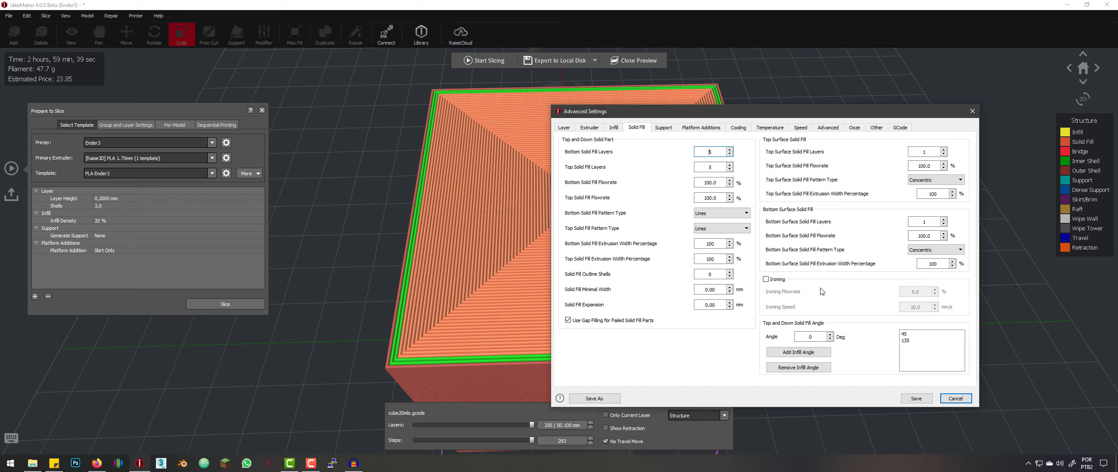
click(765, 280)
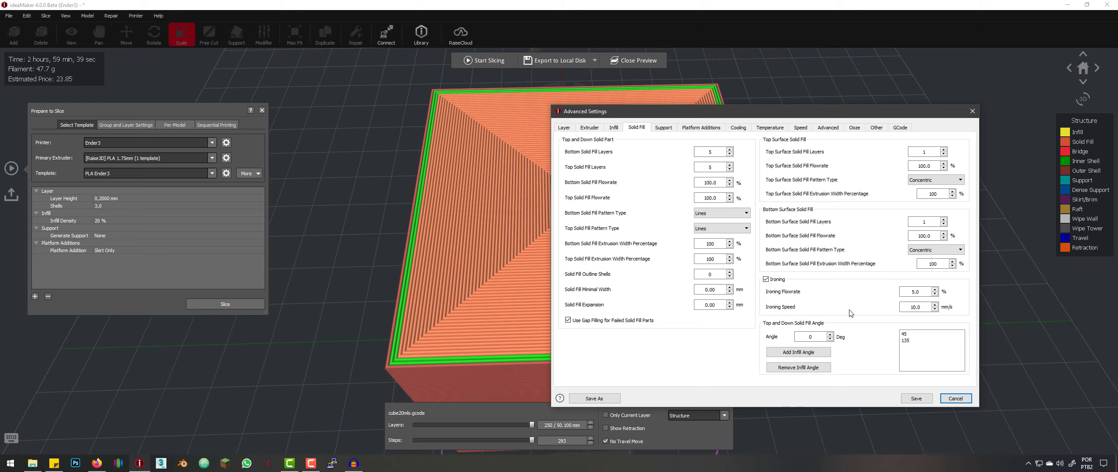
click(915, 398)
click(222, 304)
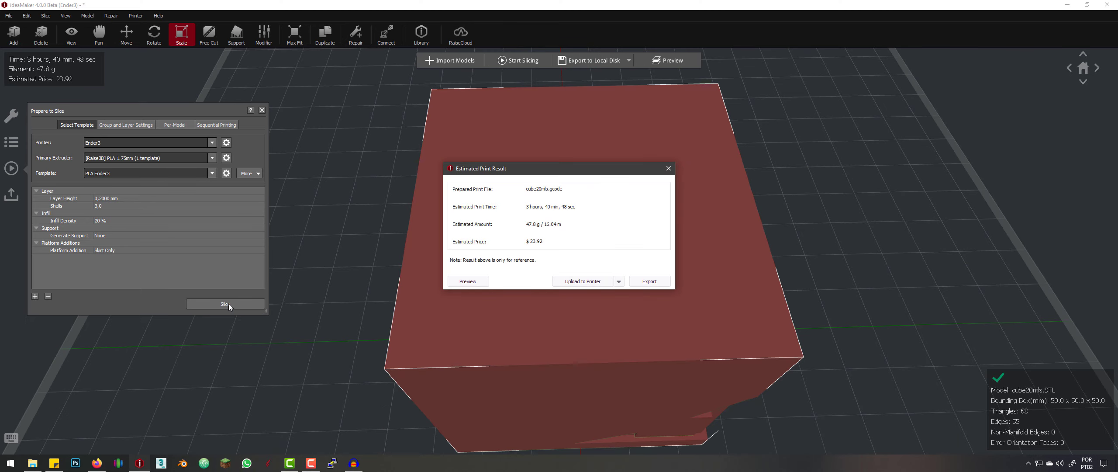
click(476, 281)
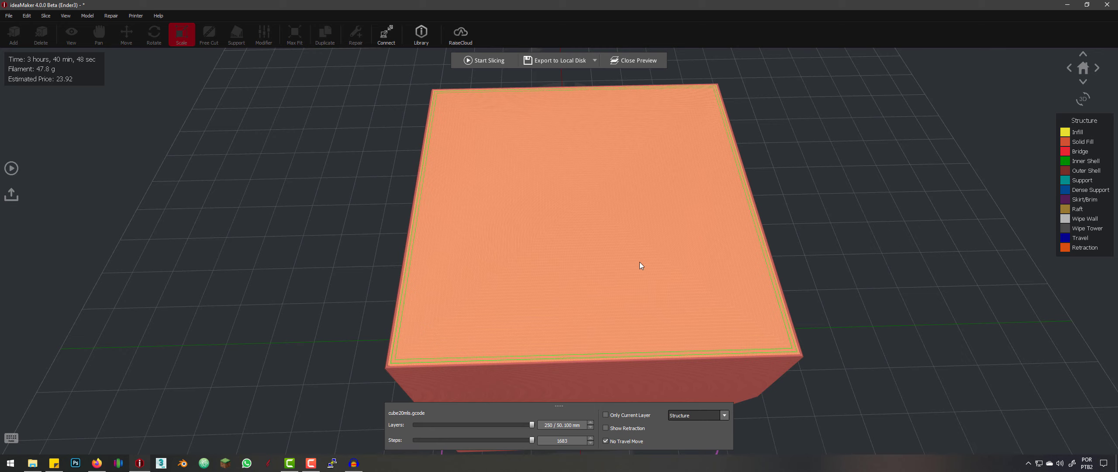
Examine the ironing lines on the cube's top surface up close and from several angles.
right_drag(579, 314, 622, 277)
scroll(575, 293, up, 5)
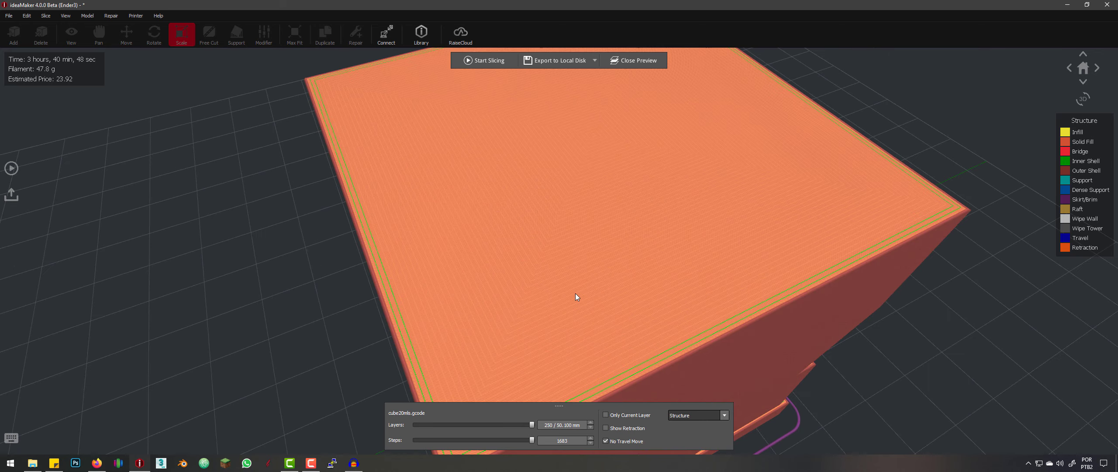
scroll(575, 296, up, 3)
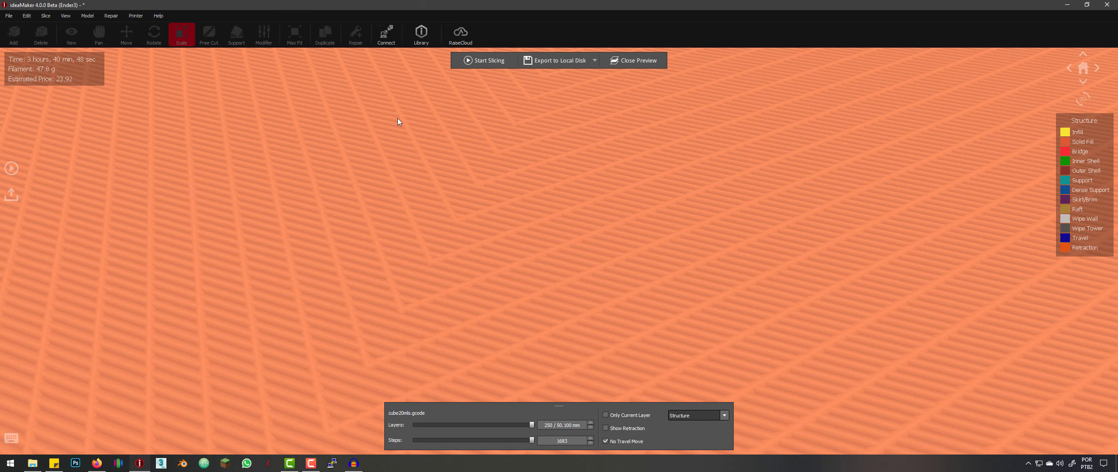
scroll(453, 228, down, 6)
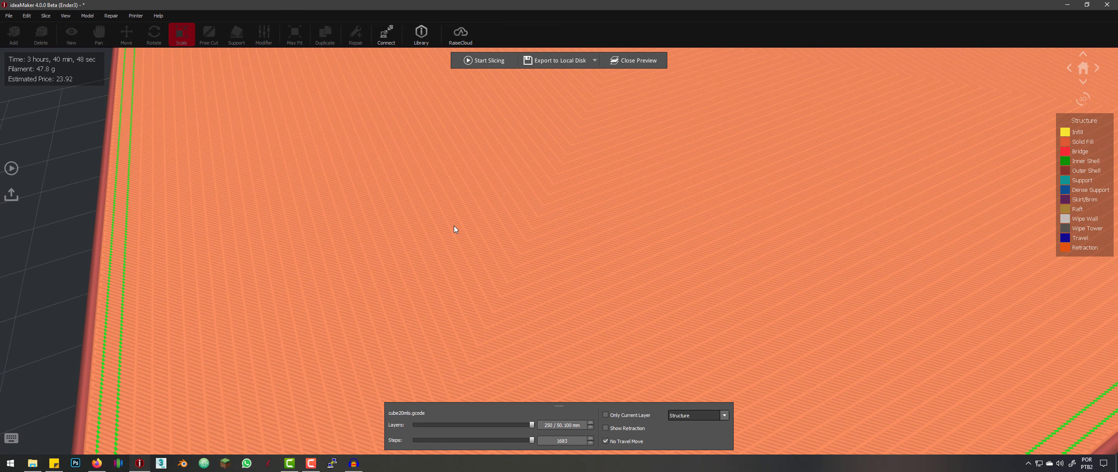
right_drag(694, 240, 850, 222)
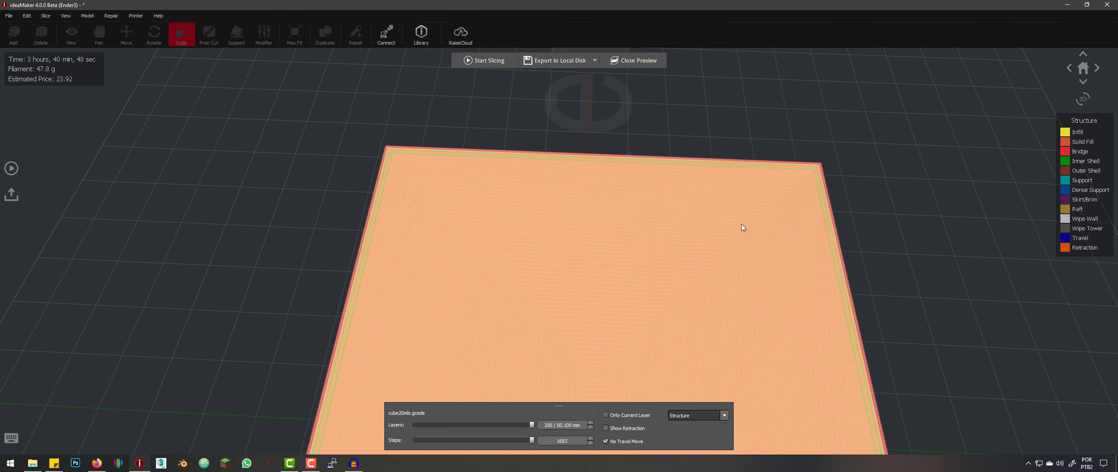
scroll(641, 314, up, 3)
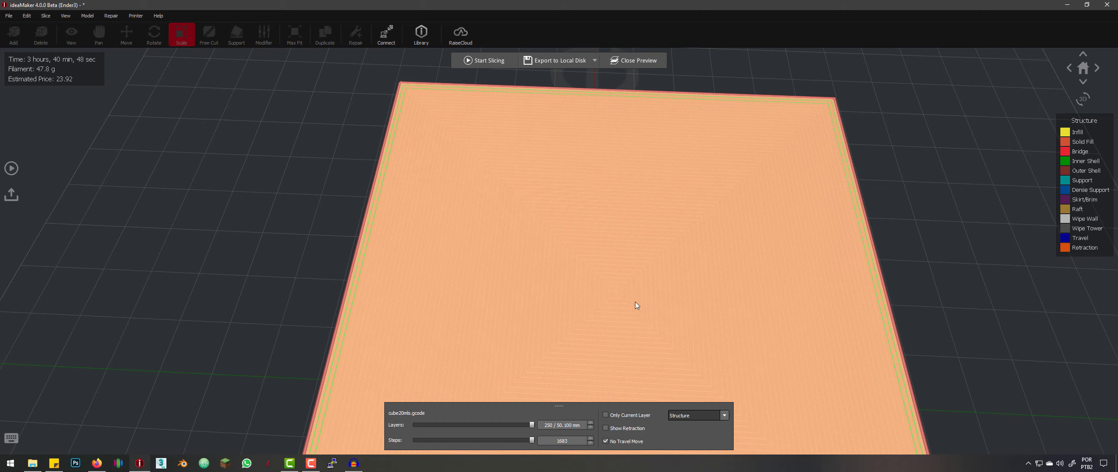
right_drag(755, 312, 611, 242)
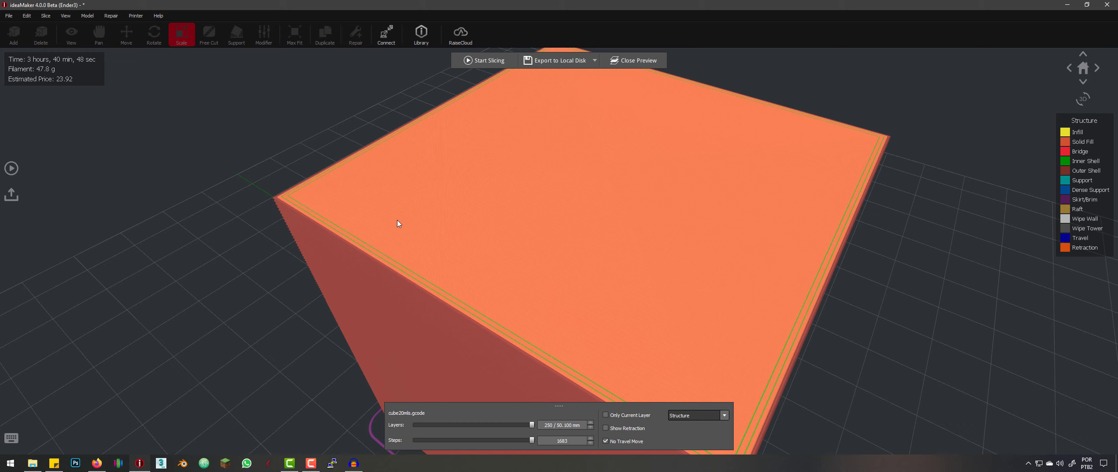
drag(402, 215, 569, 219)
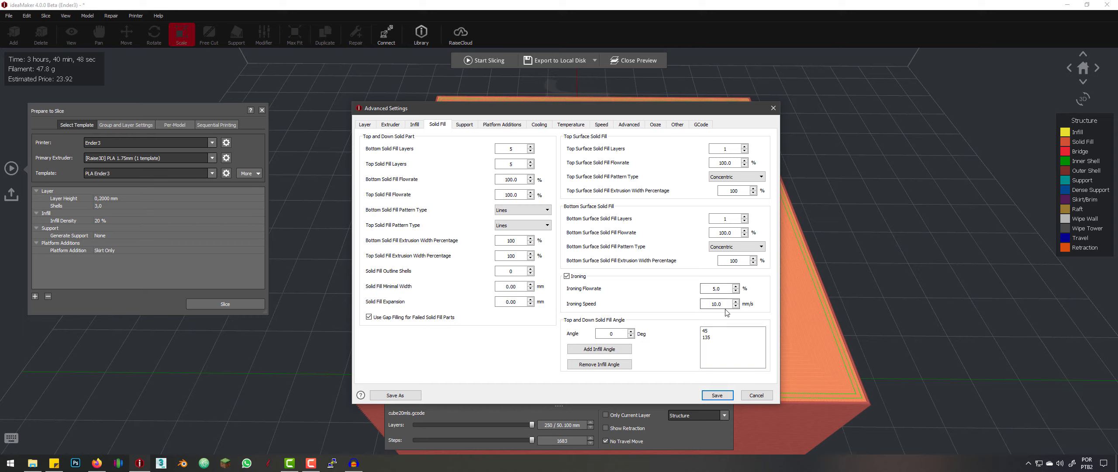
Review the Ironing Flowrate and Ironing Speed, and check the Primary Filament Flowrate override in the Advanced settings.
drag(728, 289, 690, 284)
click(655, 124)
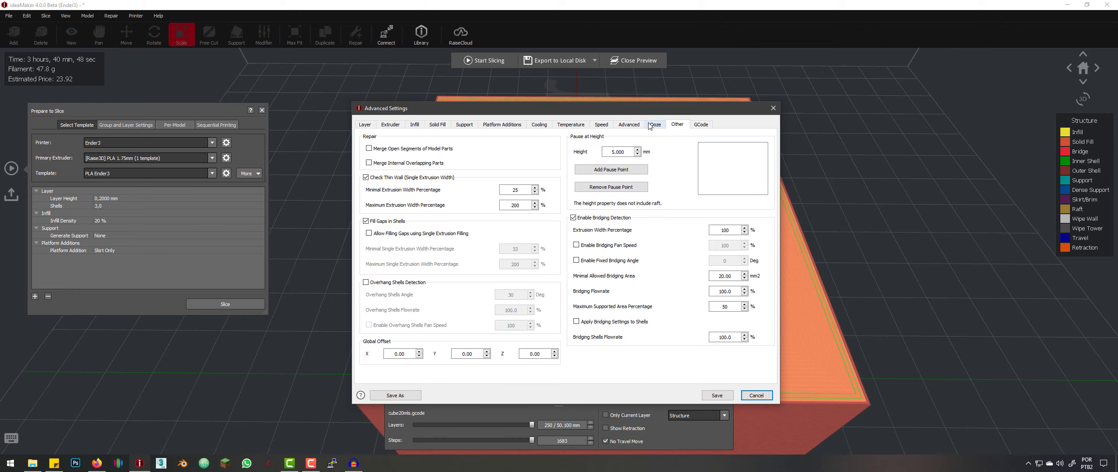
click(629, 124)
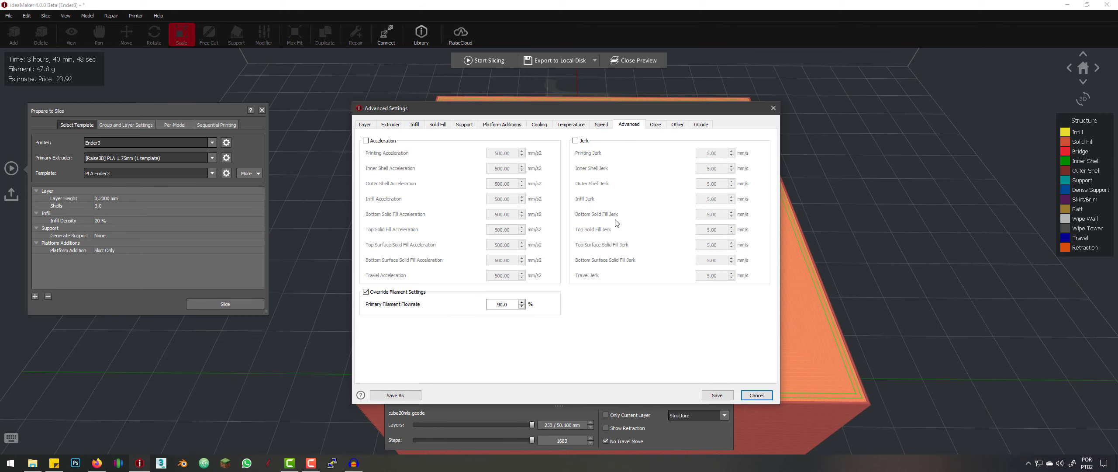
triple_click(513, 303)
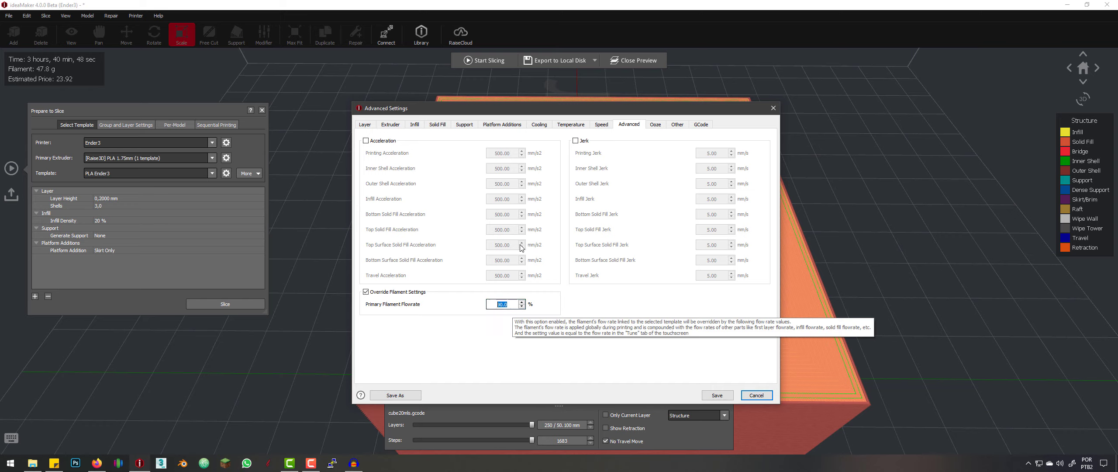
click(438, 124)
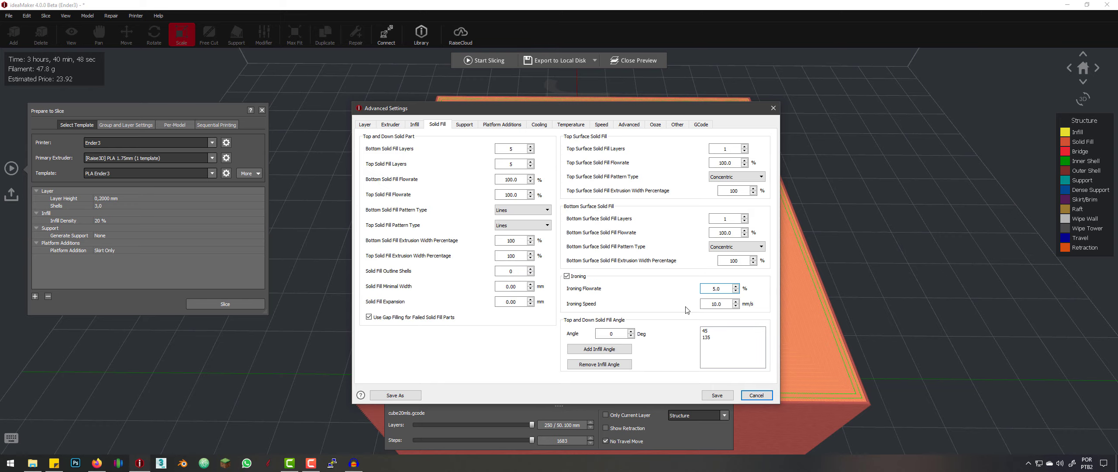
triple_click(716, 288)
mouse_move(731, 305)
mouse_down()
mouse_move(708, 304)
mouse_move(730, 304)
mouse_up()
Turn off Ironing, change the Top and Down Solid Fill angles to 0 and 90 degrees, and save the template.
click(567, 277)
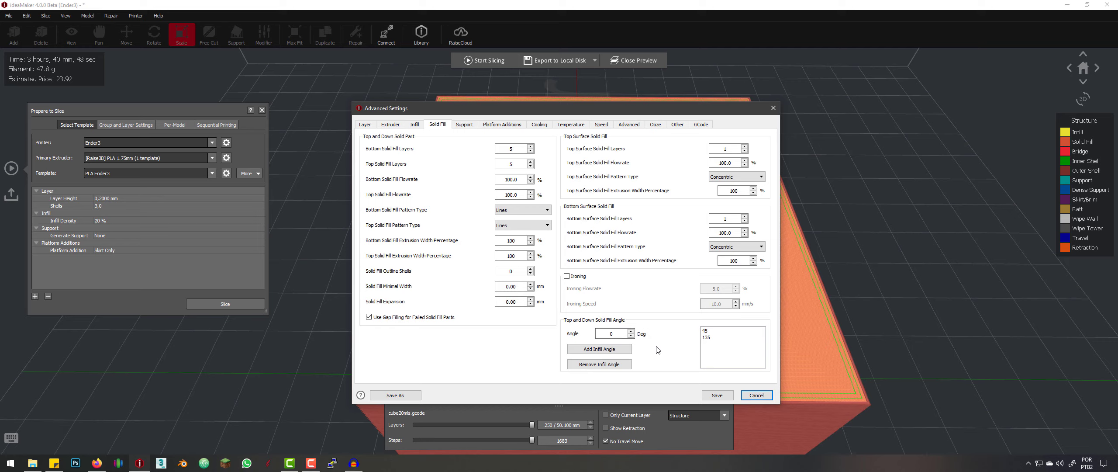
double_click(707, 331)
text(0)
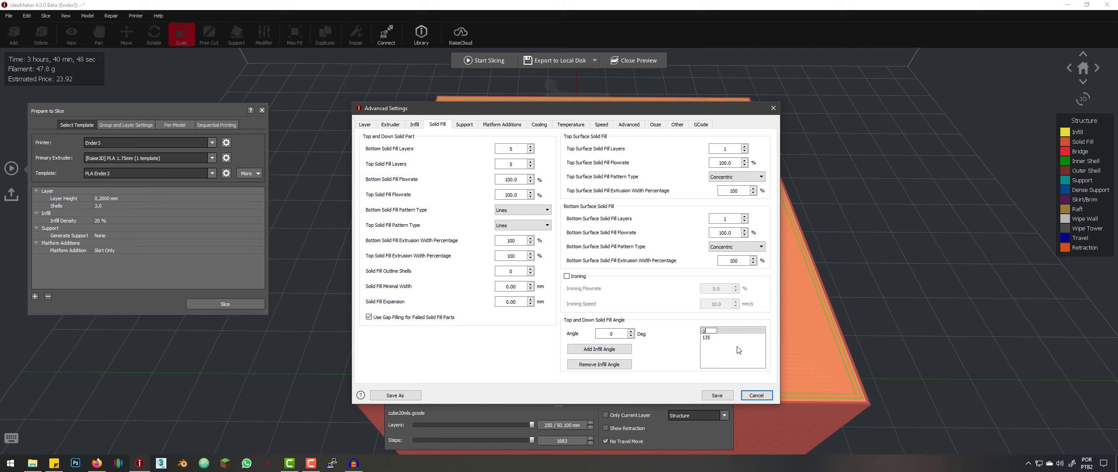
double_click(720, 337)
text(9)
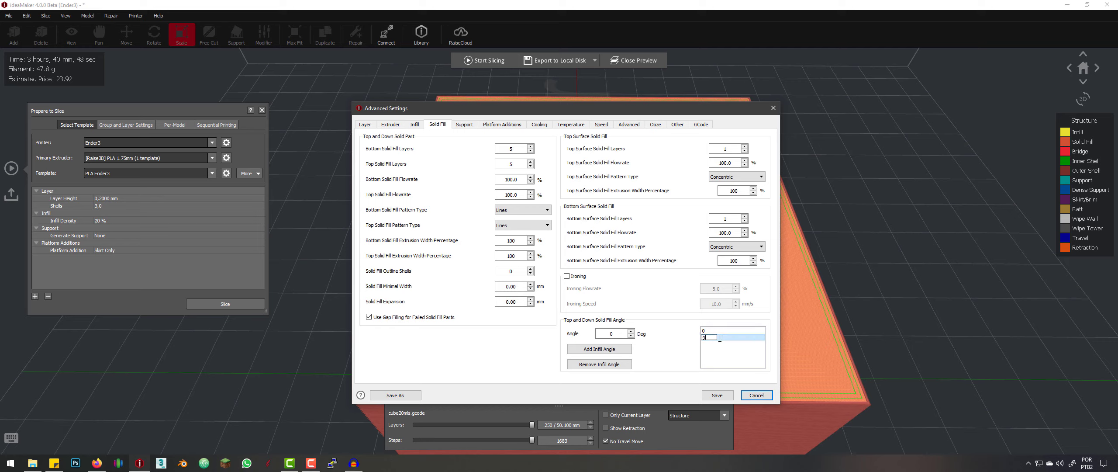
text(0)
click(717, 394)
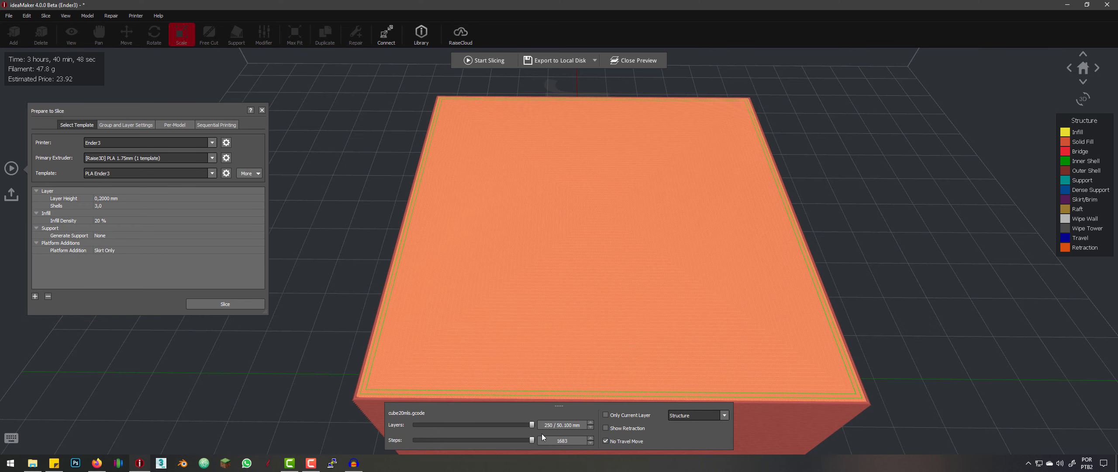
Check the solid fill direction two layers below the cube's top, then re-slice the cube and preview the result.
key(Down)
key(Down)
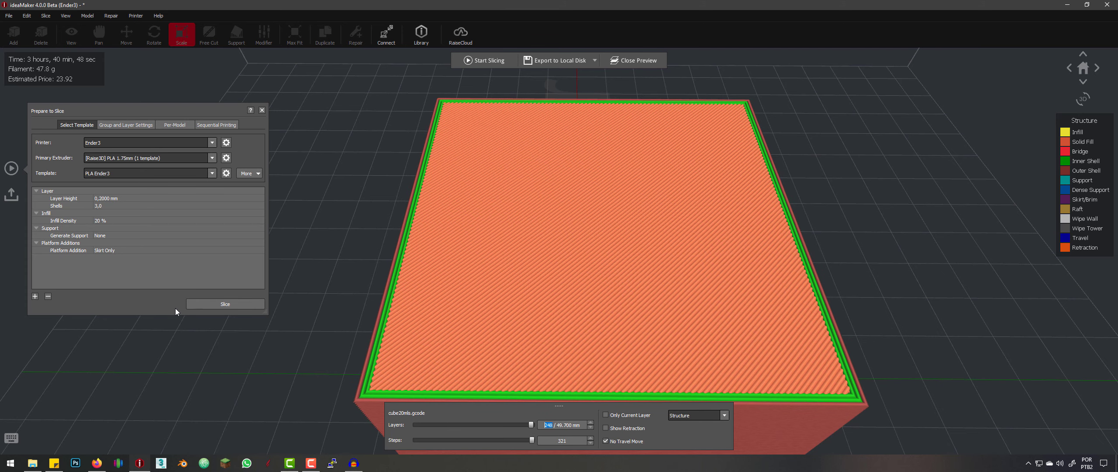
click(226, 303)
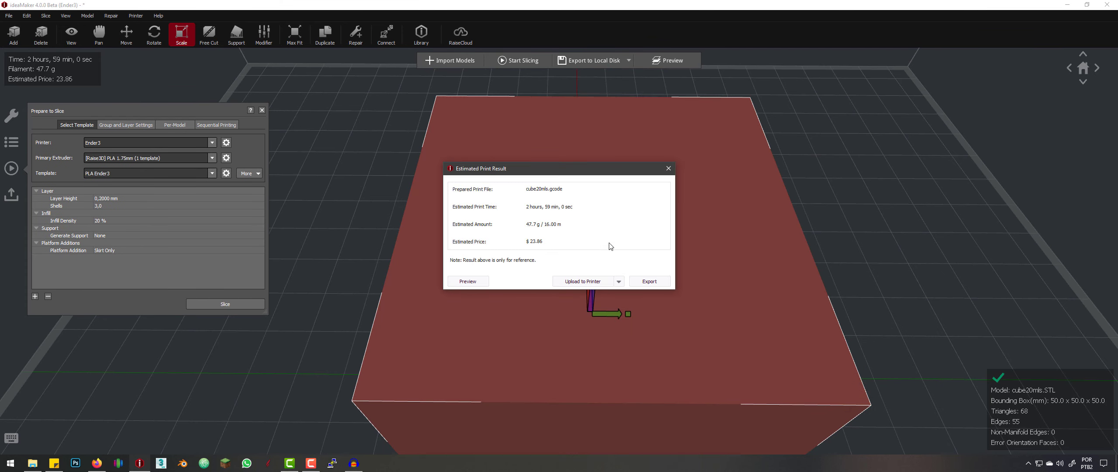
click(466, 278)
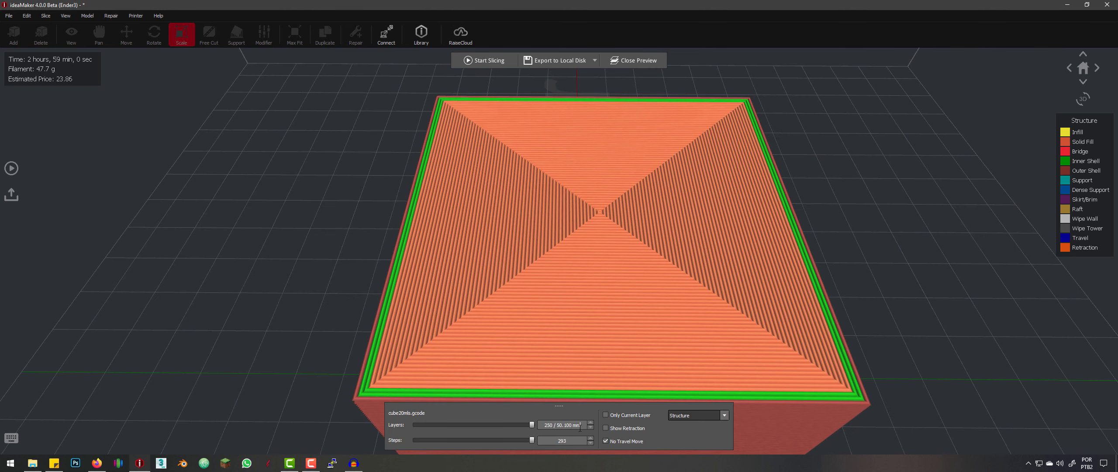
Step through the upper layers of the preview to compare the solid fill line directions from layer to layer.
scroll(580, 427, down, 1)
scroll(580, 427, down, 1)
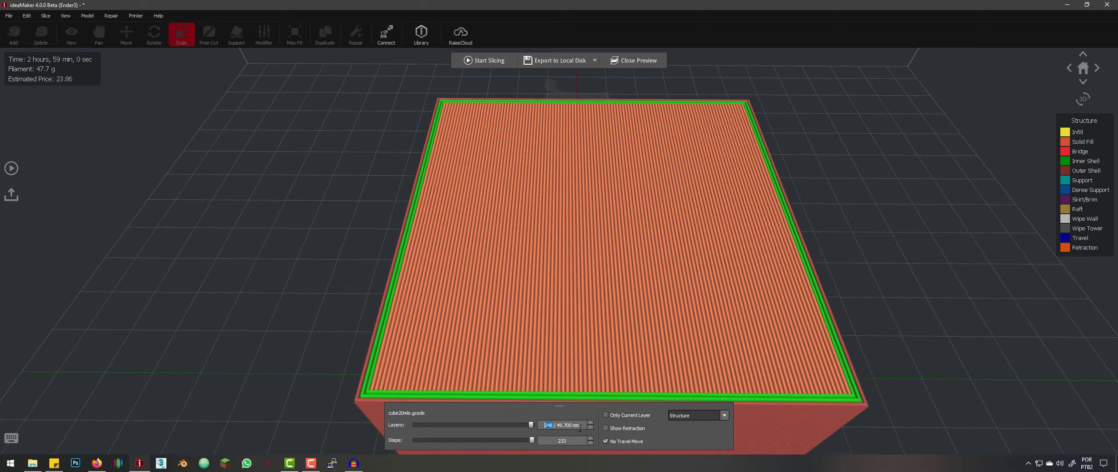
scroll(580, 427, down, 2)
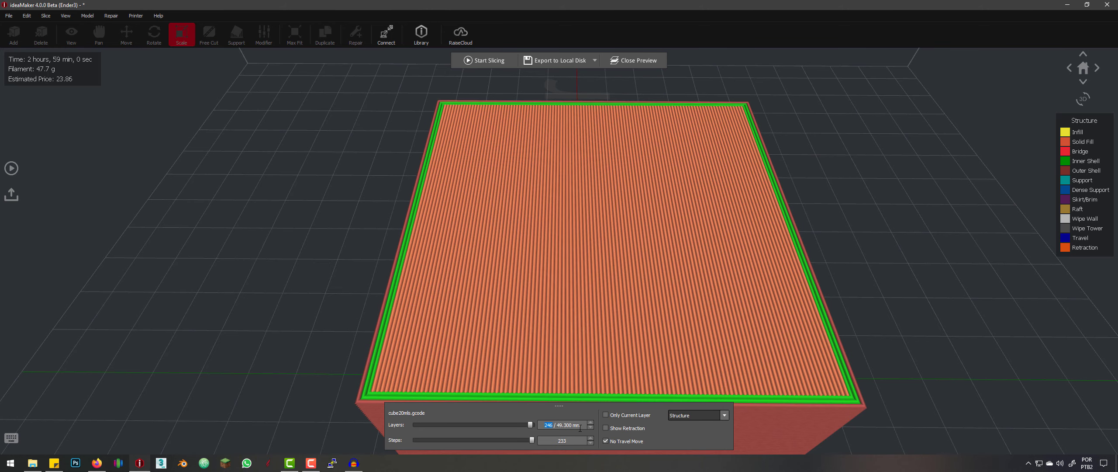
scroll(580, 427, down, 1)
scroll(580, 427, up, 3)
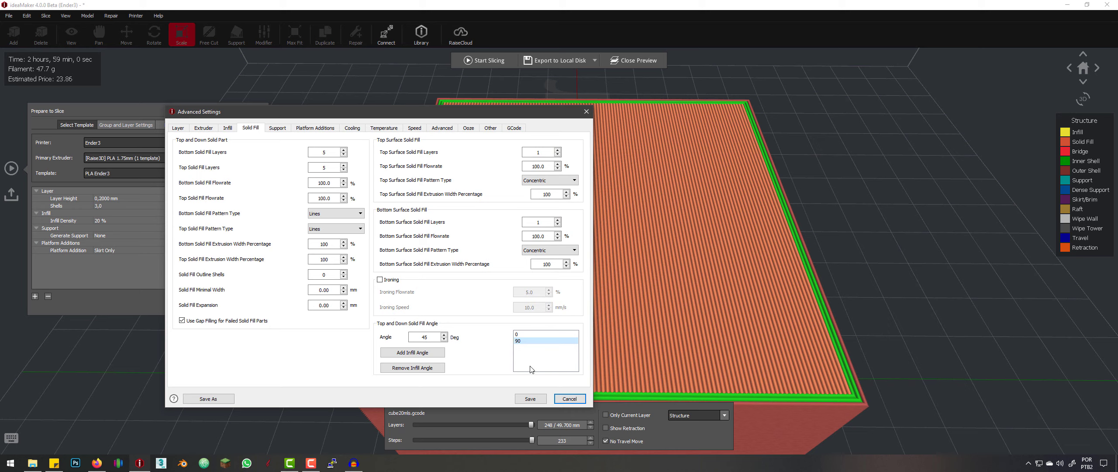
Add 45 and 41 degrees to the Top and Down Solid Fill Angle list.
click(412, 352)
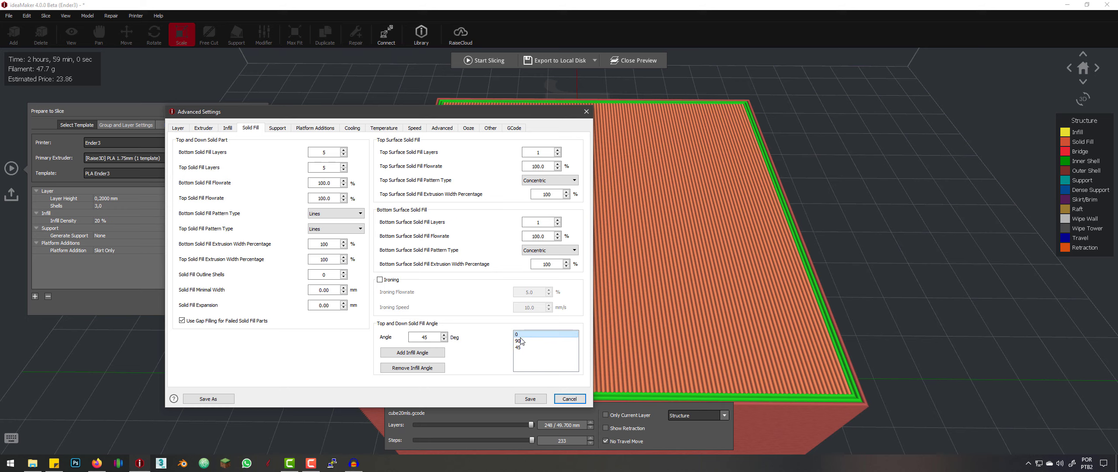
click(518, 340)
click(521, 348)
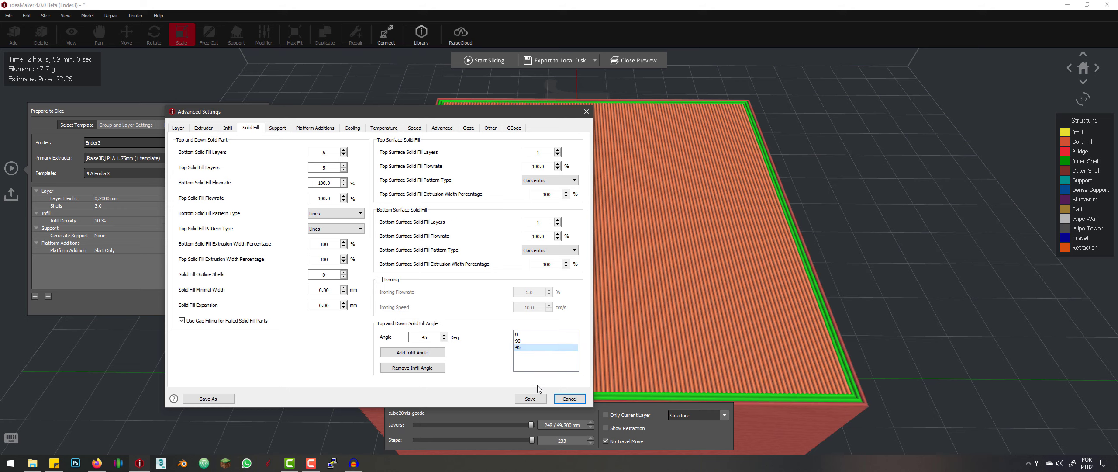
click(444, 339)
click(444, 339)
click(444, 340)
click(444, 339)
click(412, 352)
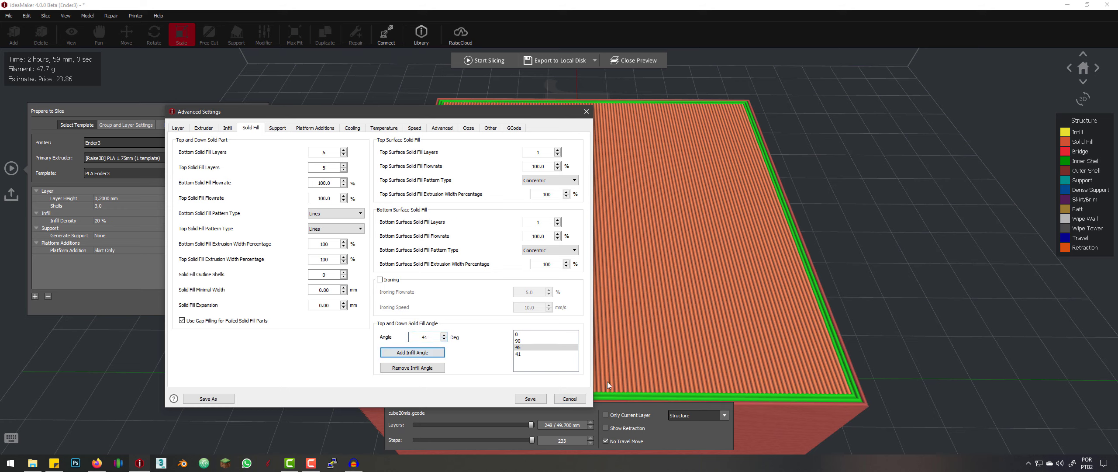
Remove the 41 and 45 degree entries from the Top and Down Solid Fill Angle list.
click(520, 347)
click(519, 347)
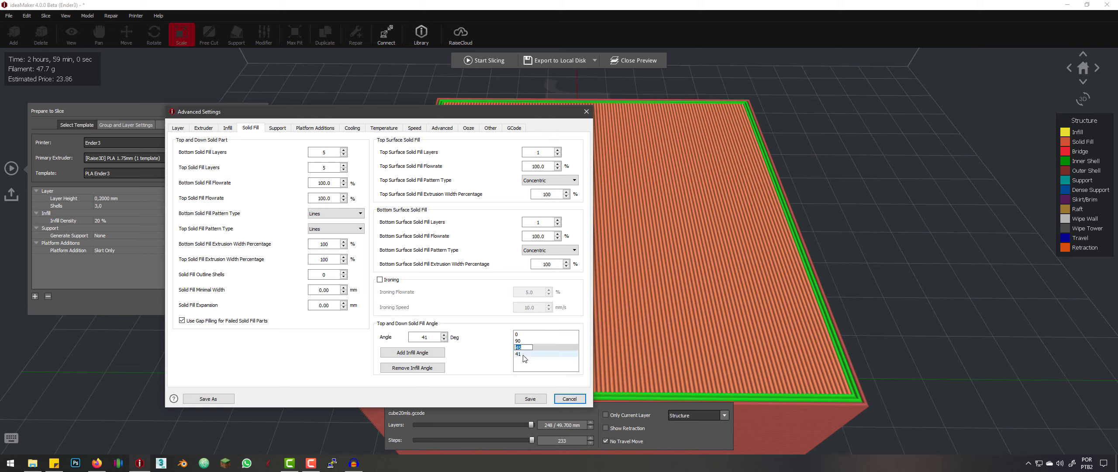
click(550, 353)
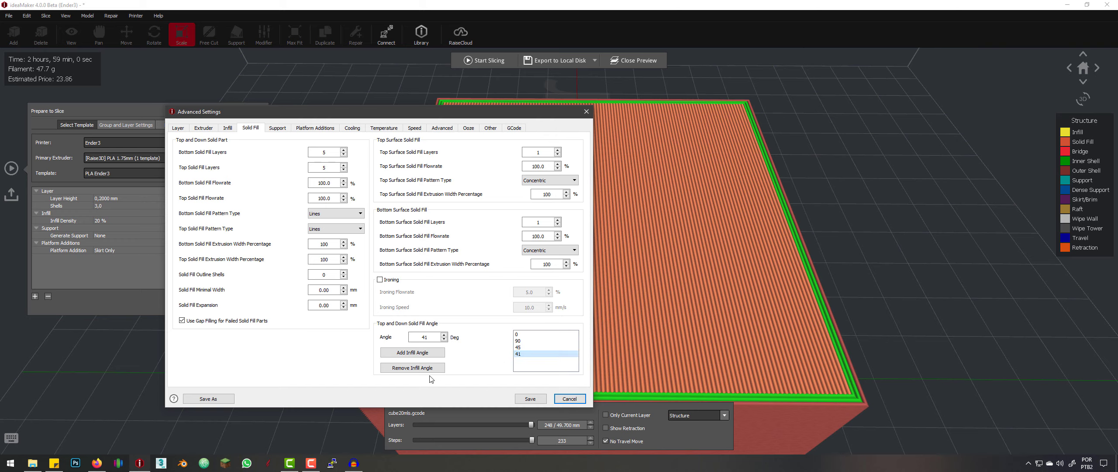
click(408, 370)
click(407, 369)
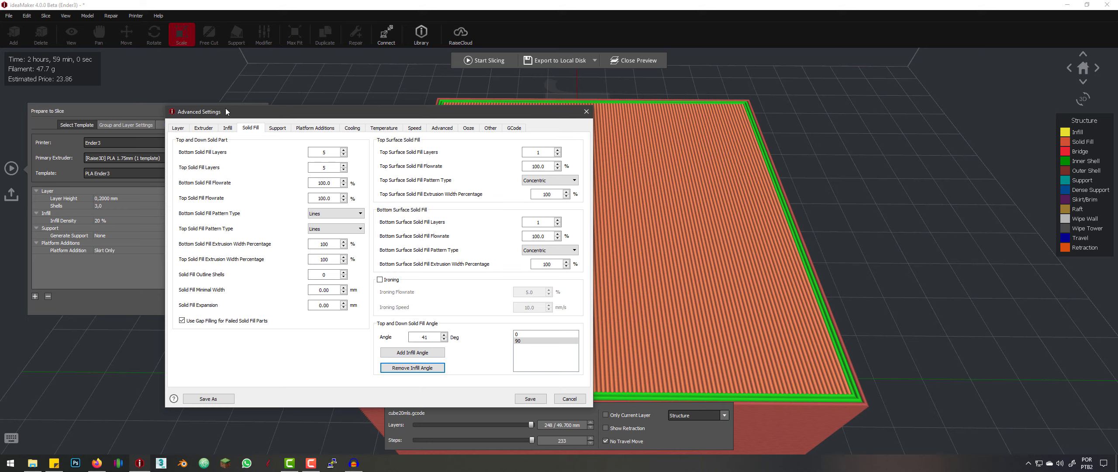
Open the template's Support settings for review.
click(277, 128)
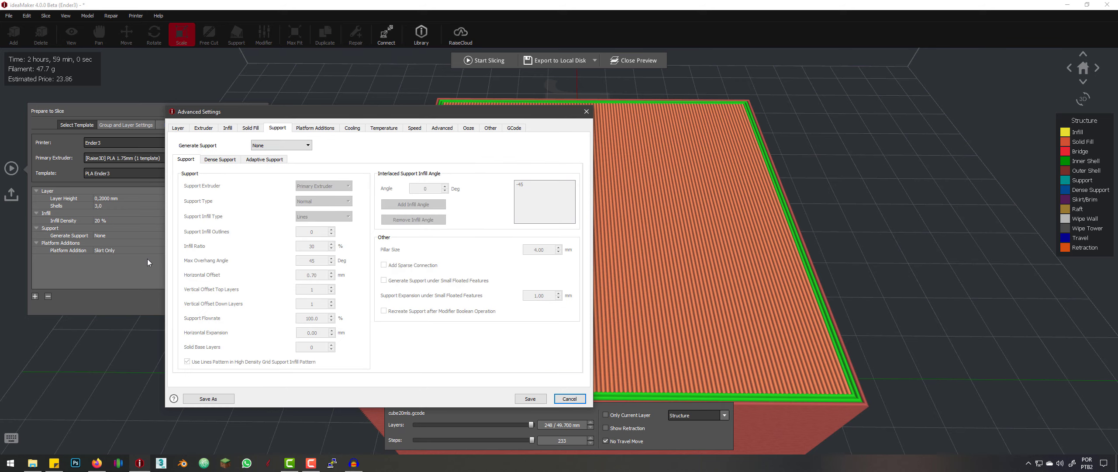